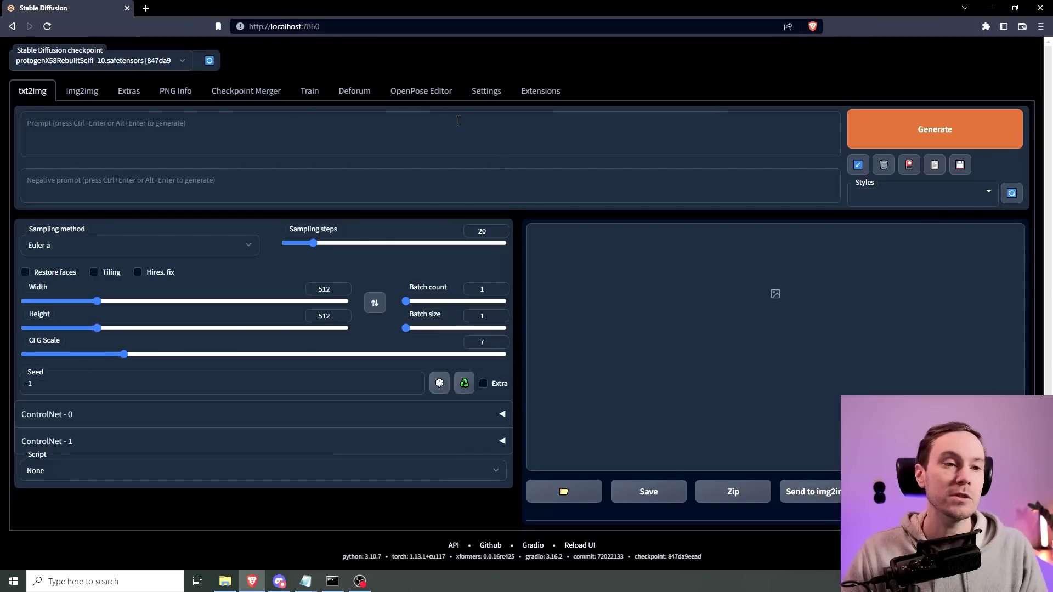
# Update the outdated sd-webui-controlnet extension from the Installed list and restart the UI.
pyautogui.click(545, 99)
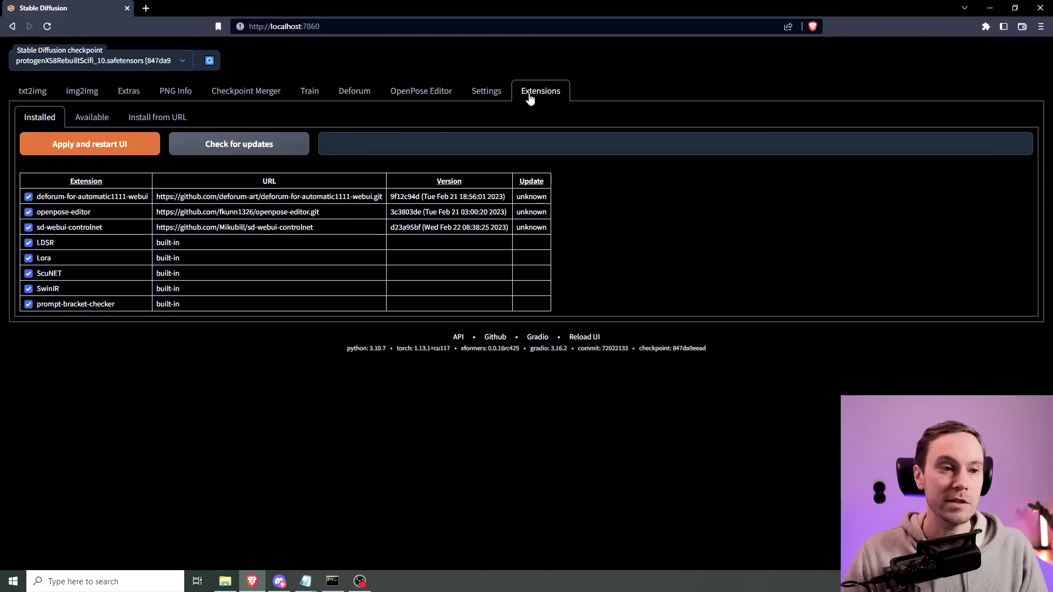
pyautogui.click(237, 145)
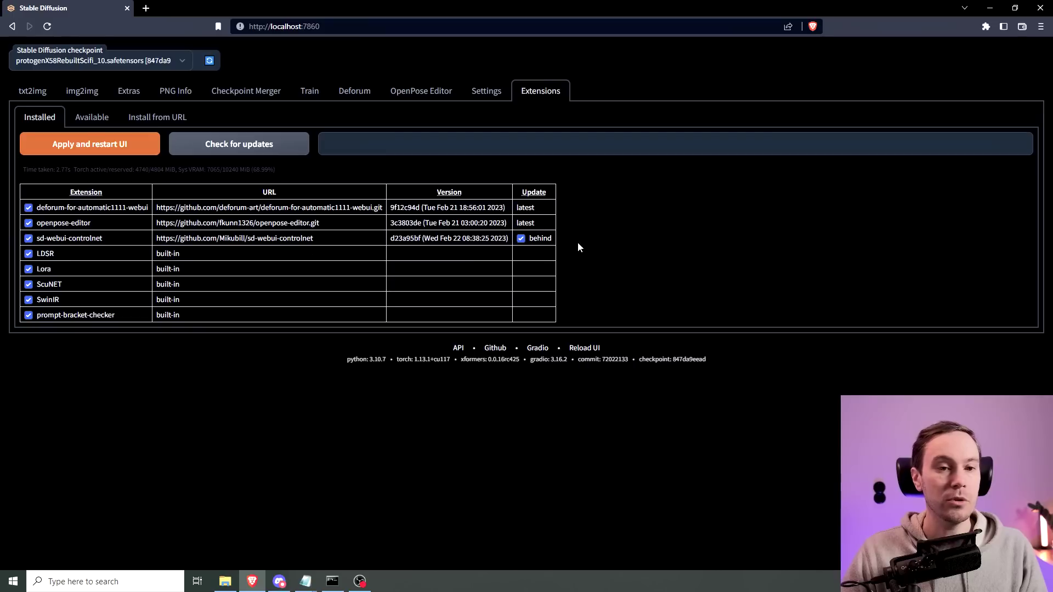
pyautogui.click(88, 145)
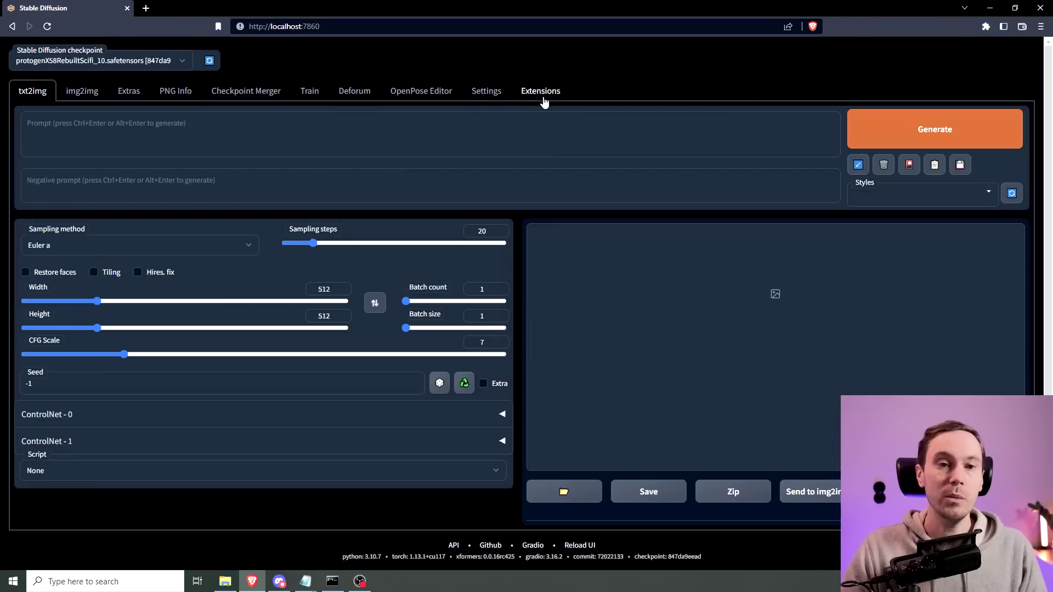
# Set Multi ControlNet max models amount to 2 in the ControlNet settings.
pyautogui.click(484, 93)
pyautogui.scroll(-5, 91, 323)
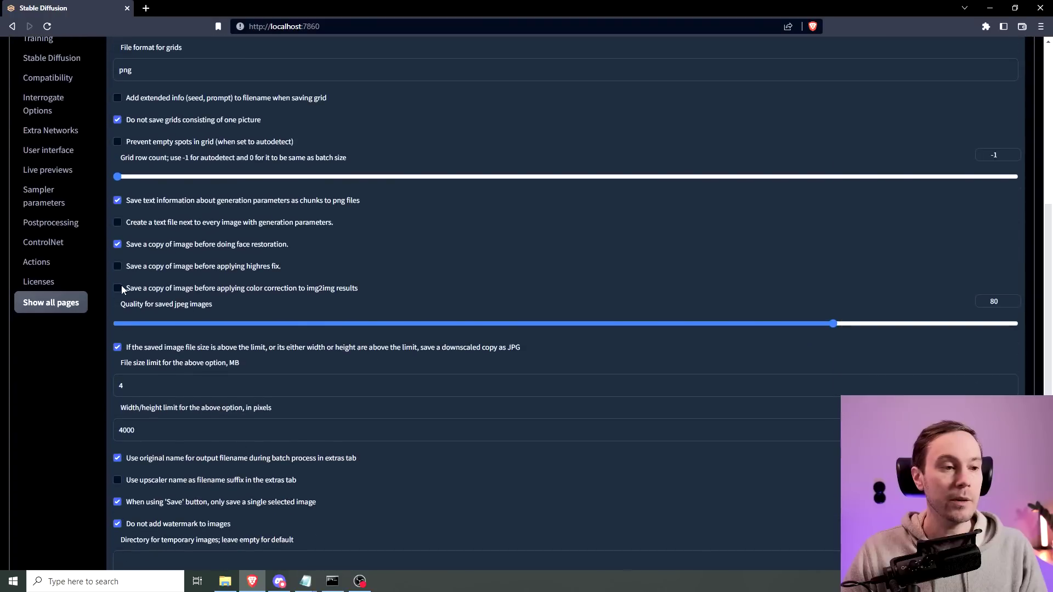
pyautogui.click(44, 242)
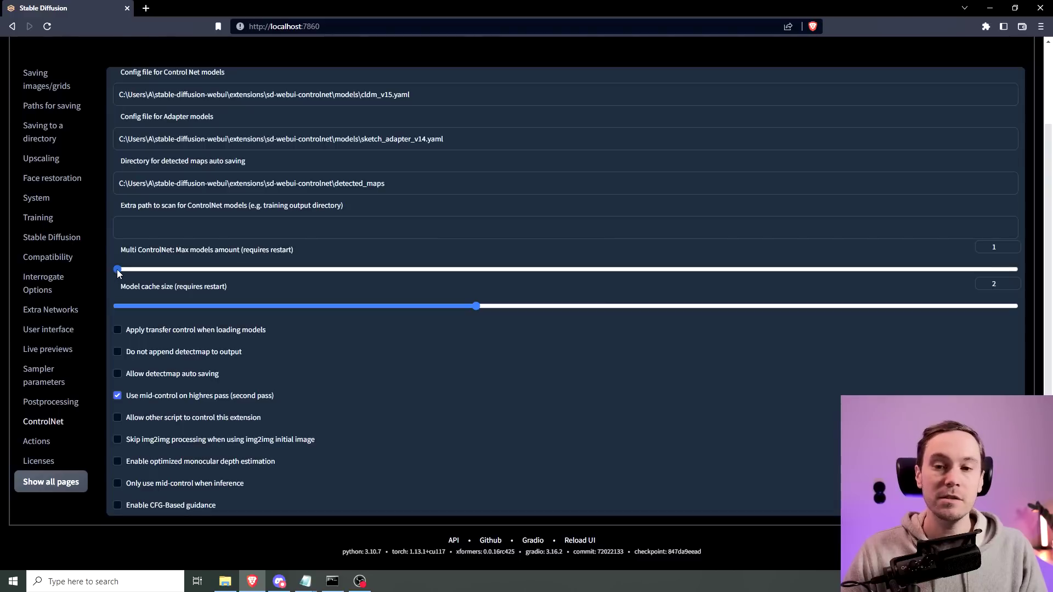
pyautogui.moveTo(118, 269); pyautogui.dragTo(223, 265)
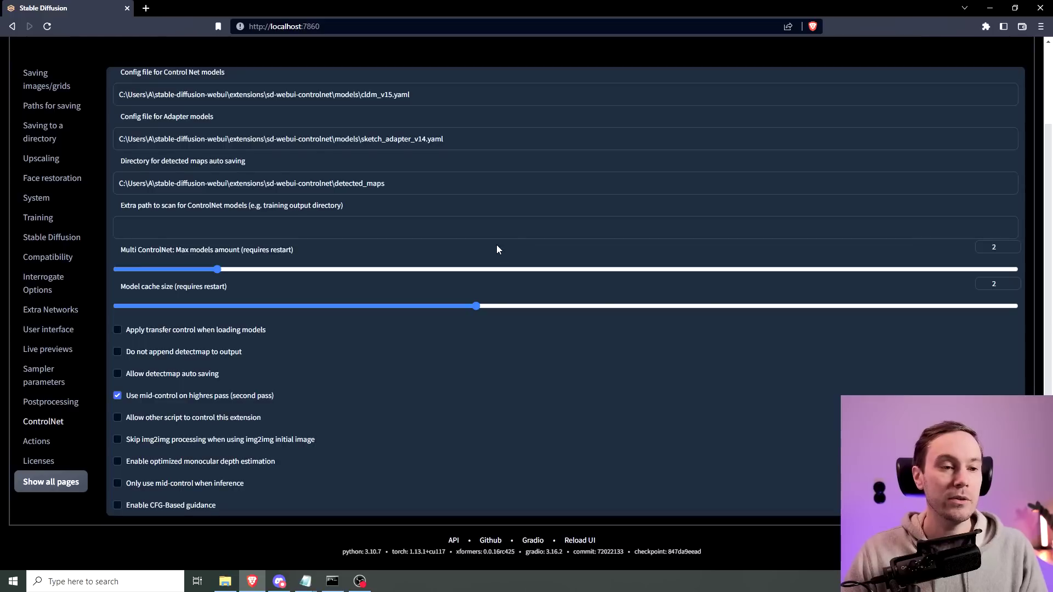
pyautogui.scroll(2, 497, 249)
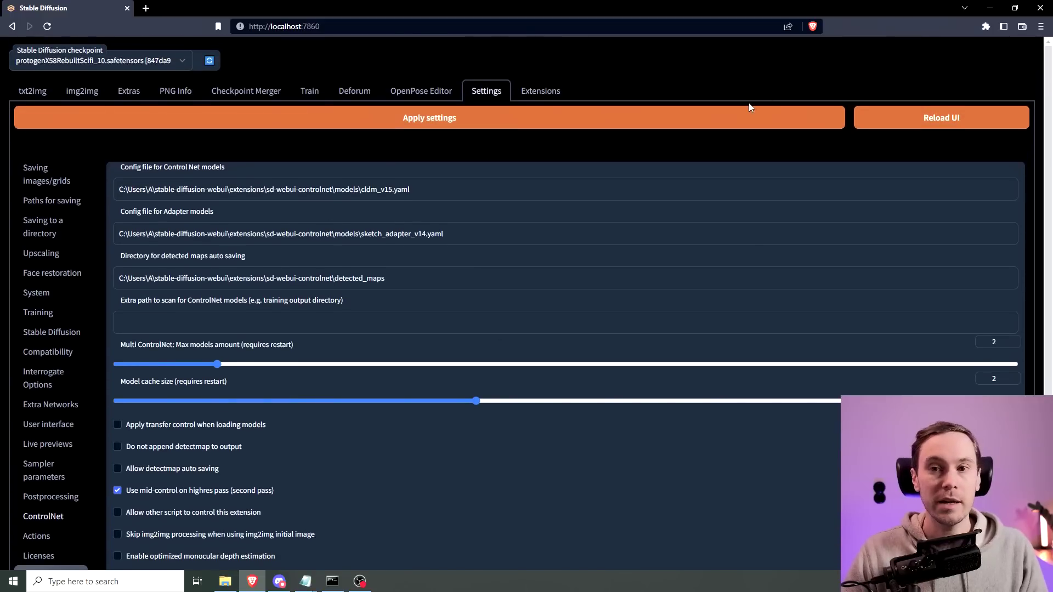
# Apply the settings, return to txt2img and expand the ControlNet - 0 panel.
pyautogui.click(751, 118)
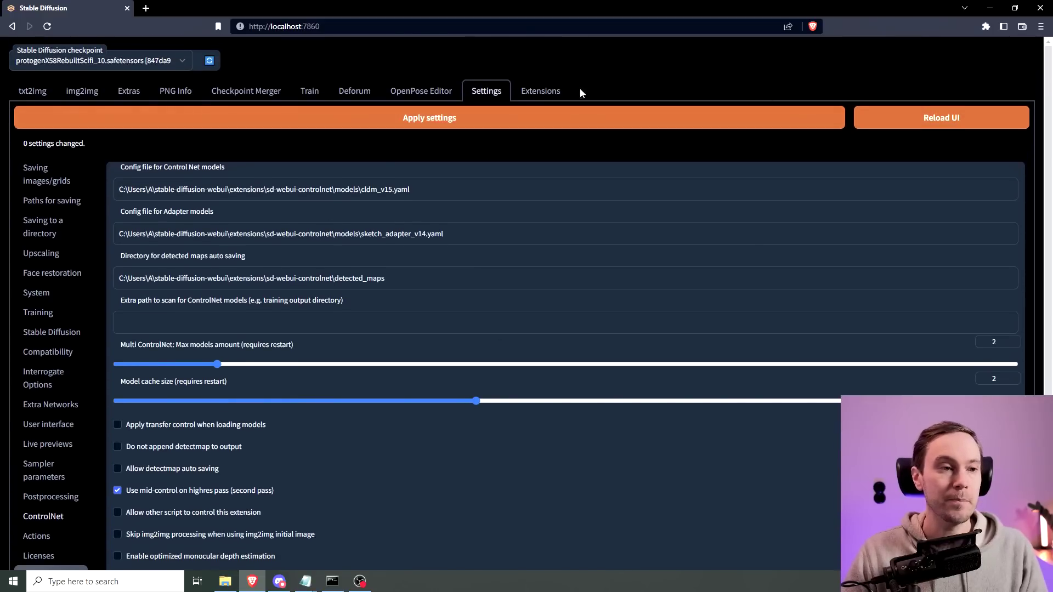
pyautogui.click(33, 92)
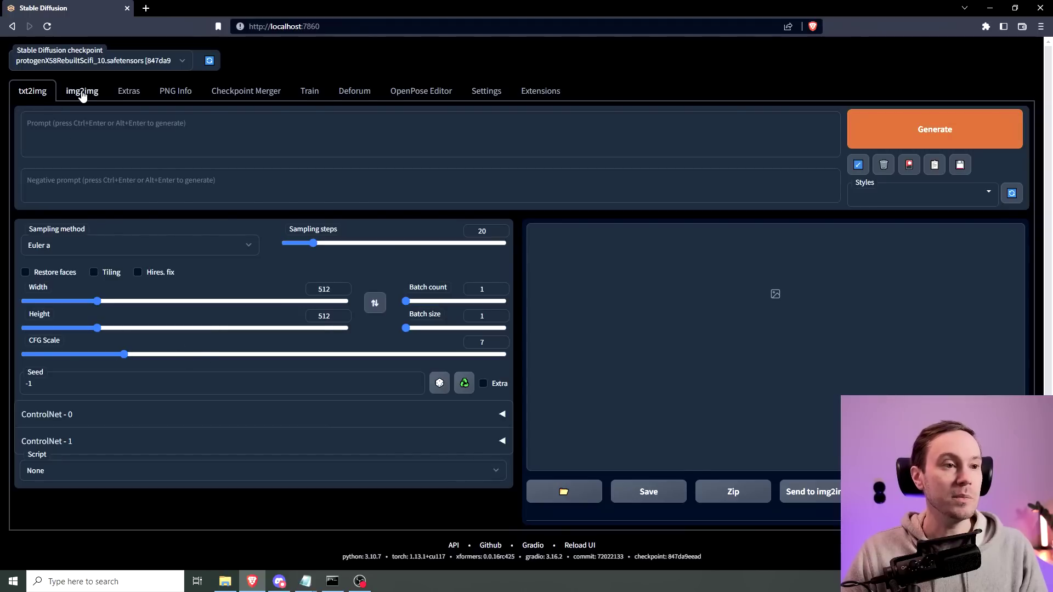
pyautogui.scroll(-1, 277, 369)
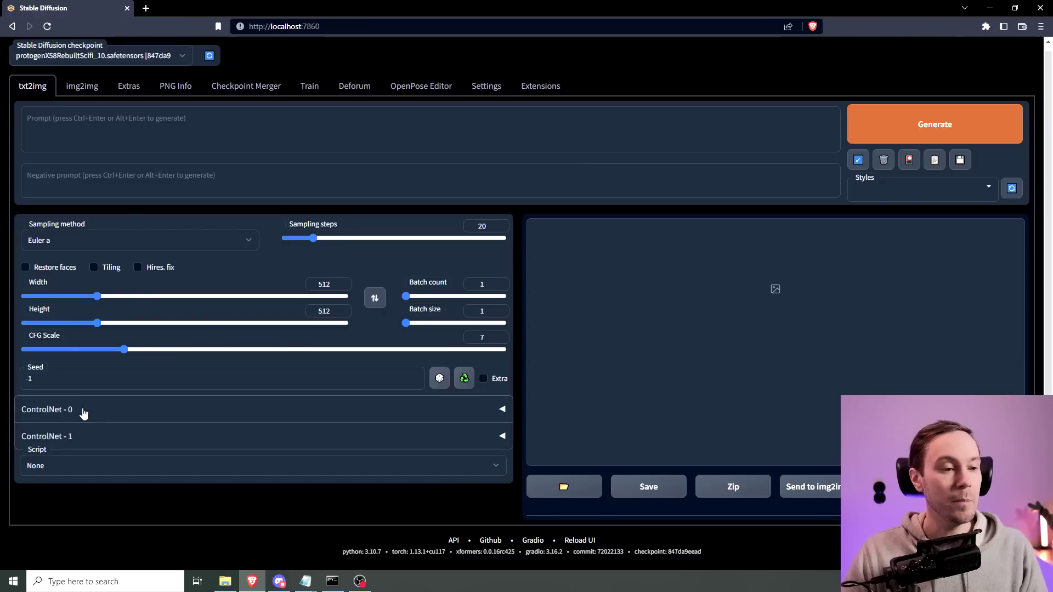
pyautogui.click(84, 410)
pyautogui.scroll(-1, 249, 395)
pyautogui.scroll(-5, 241, 393)
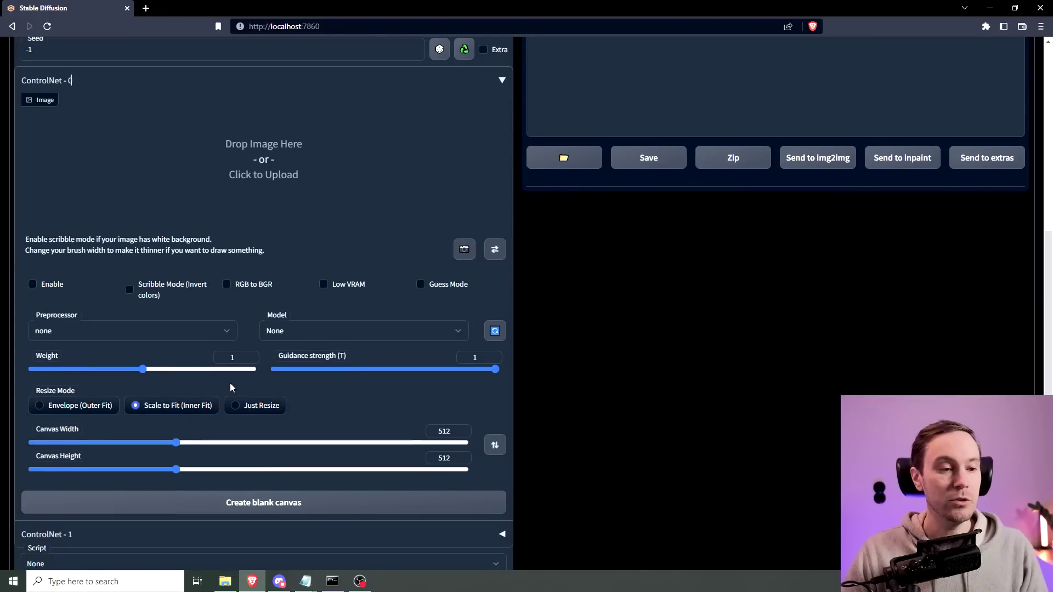
pyautogui.scroll(6, 252, 314)
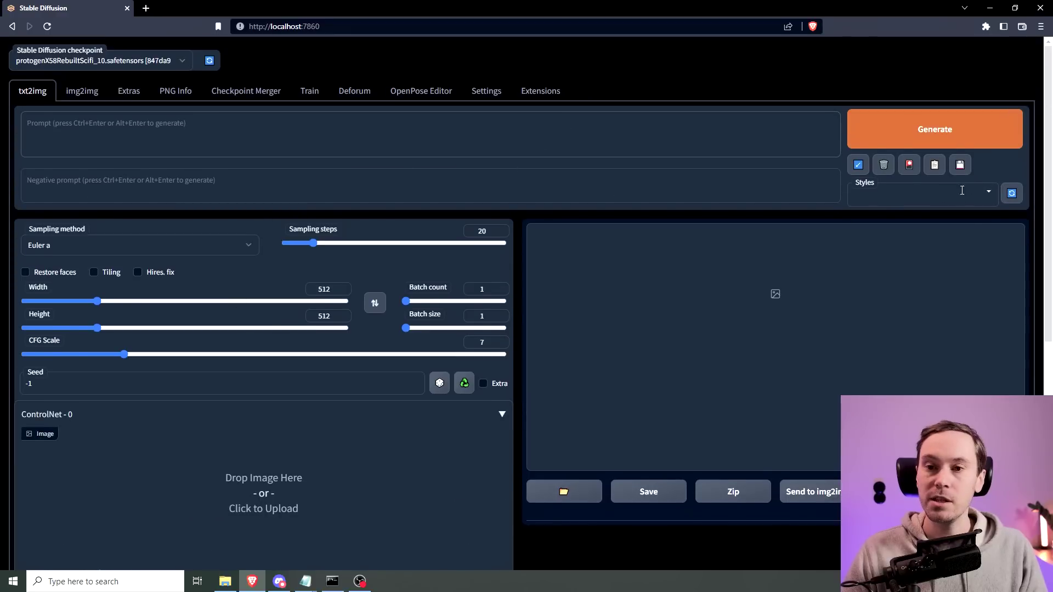
# Apply the dOil style and prefix the prompt with '(colorful scifi mountain space scene:1.4)'.
pyautogui.click(987, 192)
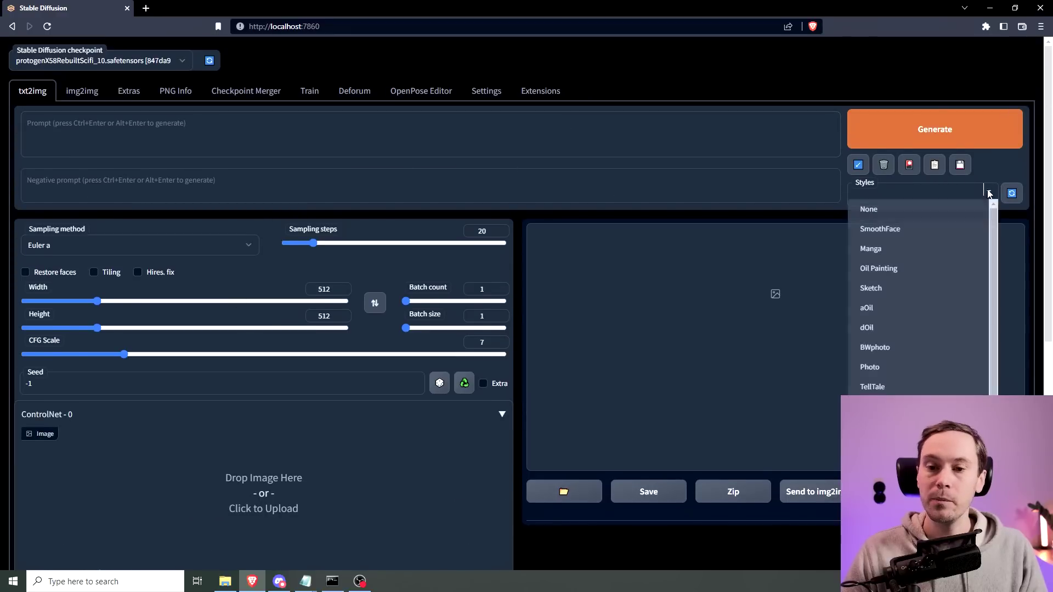
pyautogui.click(894, 326)
pyautogui.click(934, 165)
pyautogui.click(27, 122)
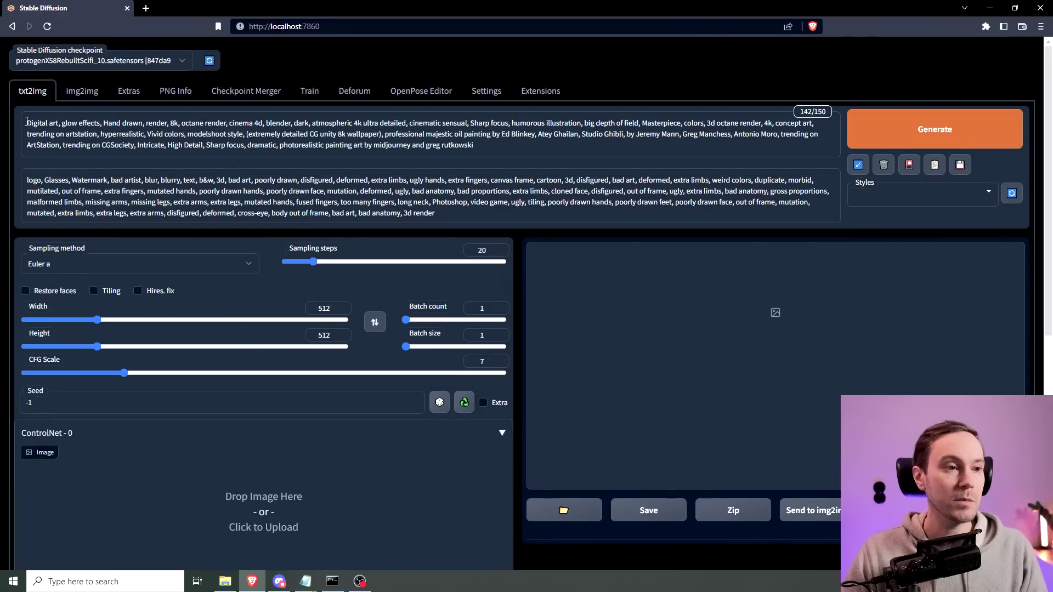
pyautogui.write('colorful scifi mountain space scene,')
pyautogui.hotkey('shift', 'Home')
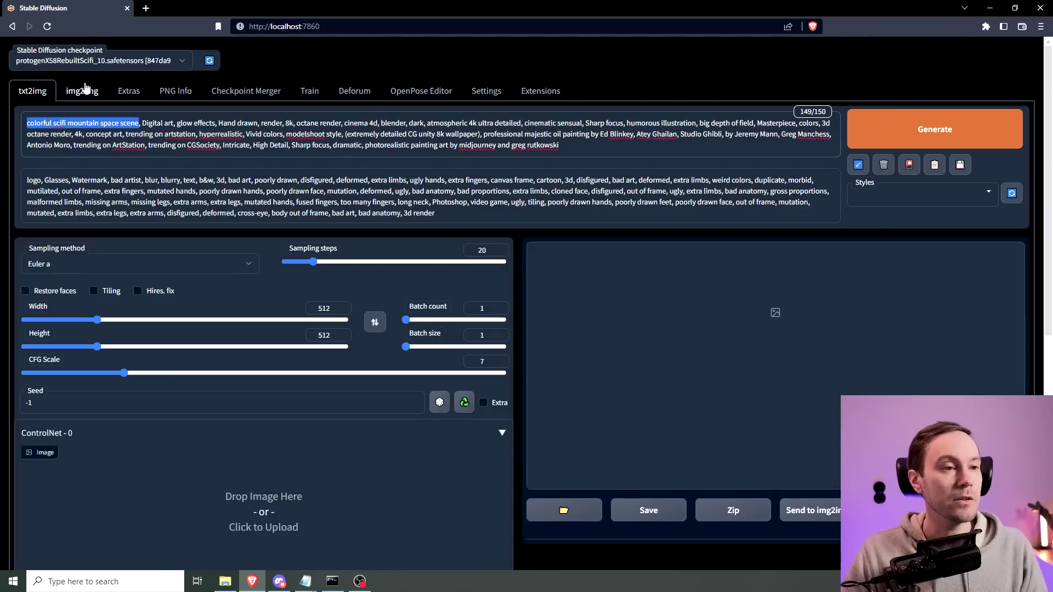
pyautogui.hotkey('ctrl', 'Up')
pyautogui.hotkey('ctrl', 'Up')
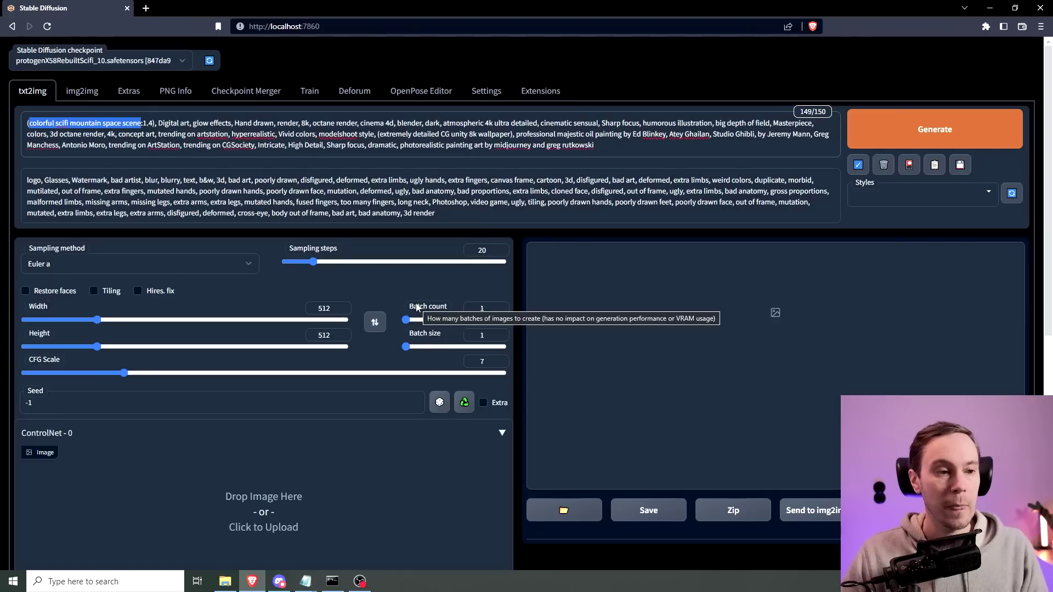
# Generate a batch of 6 images and show the sixth, ringed-planet mountain image large.
pyautogui.moveTo(408, 322); pyautogui.dragTo(412, 324)
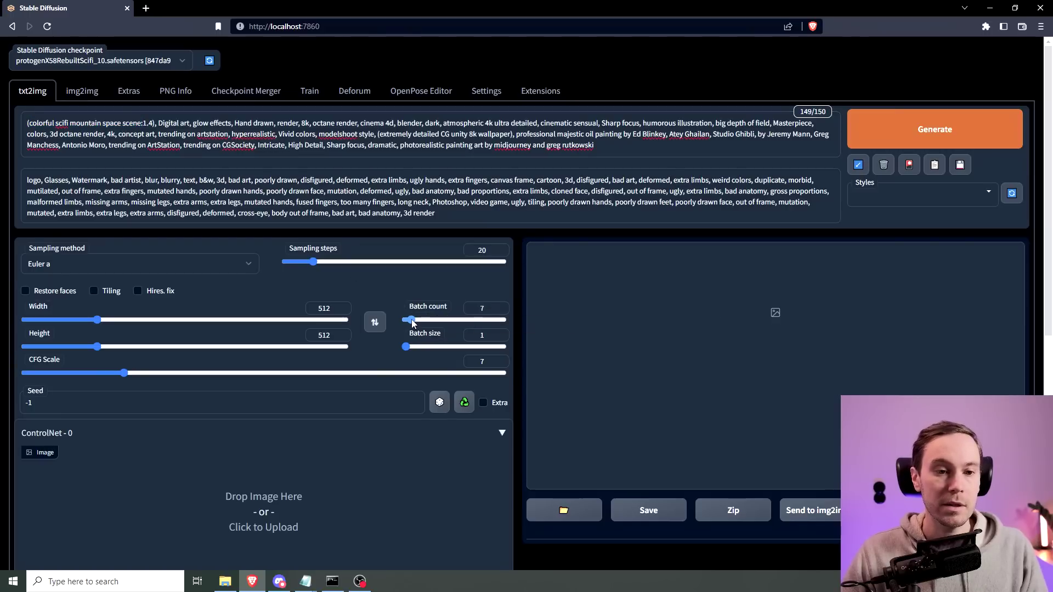
pyautogui.click(899, 132)
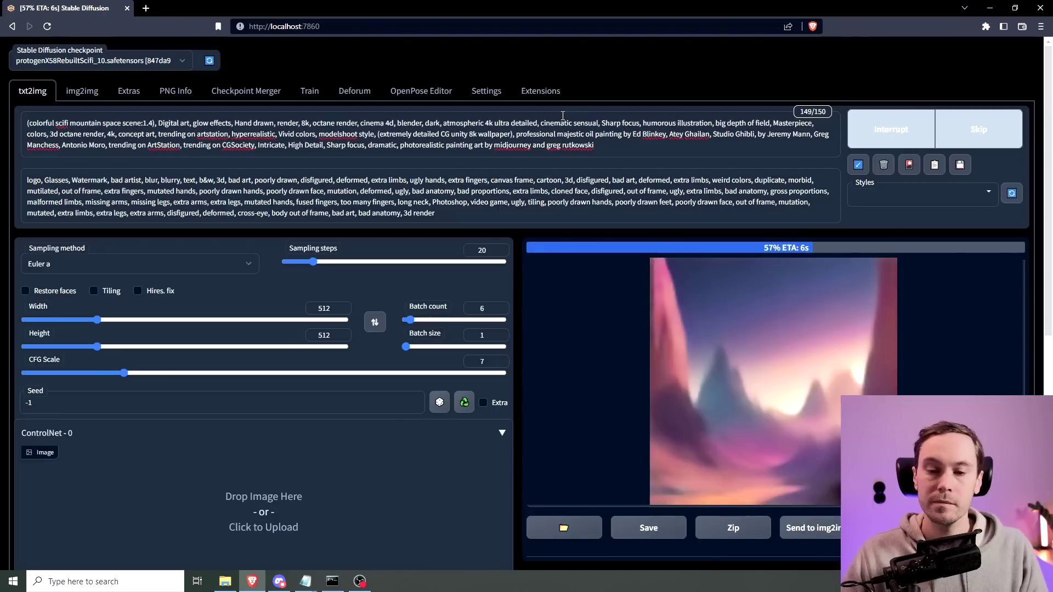
pyautogui.click(568, 405)
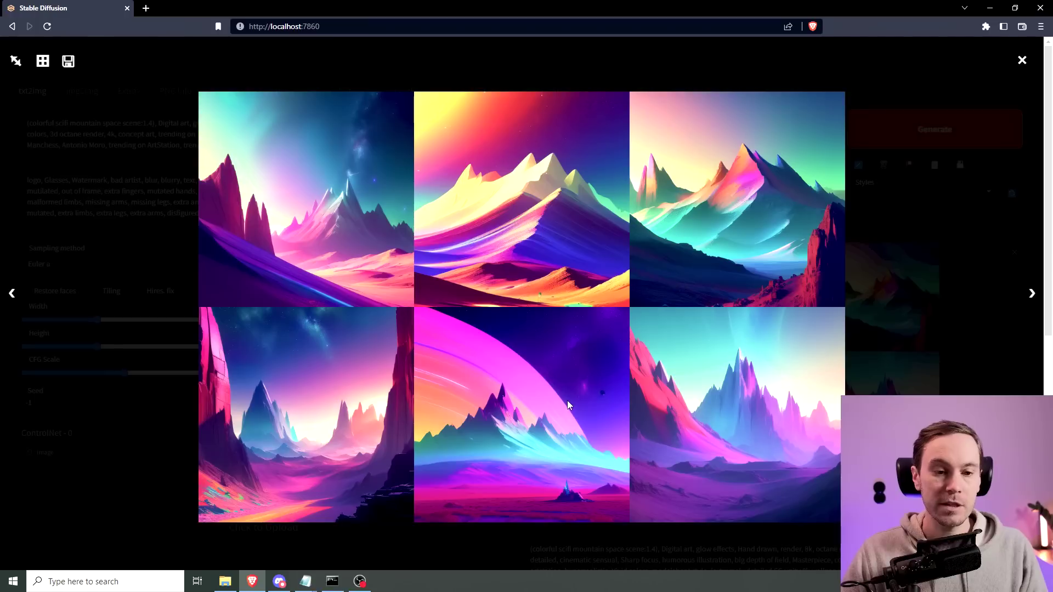
pyautogui.click(982, 392)
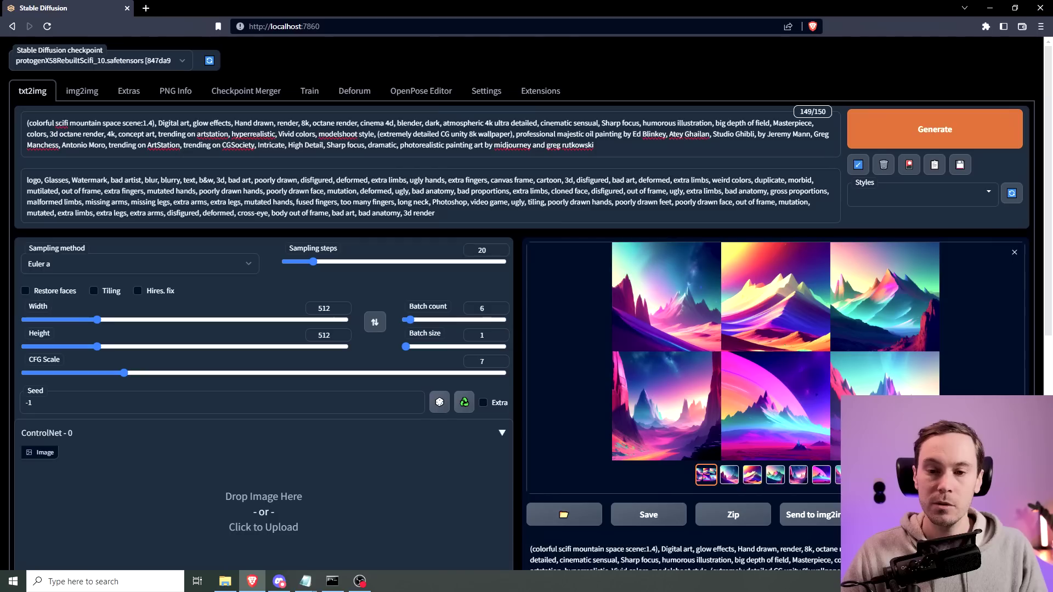
pyautogui.click(821, 478)
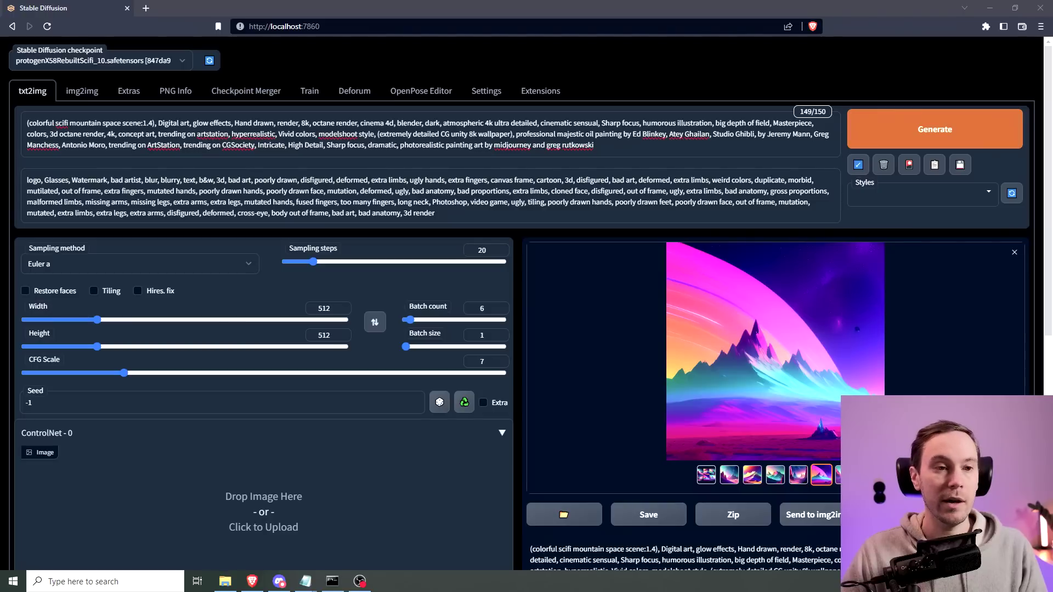
# Load the ringed-planet mountain picture as the OpenPose Editor background.
pyautogui.click(428, 99)
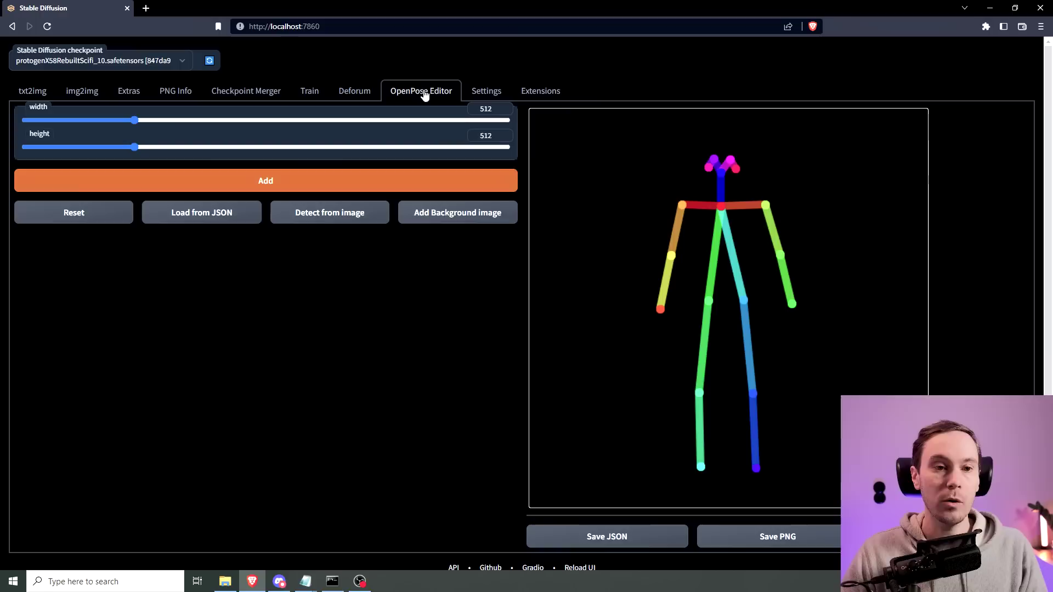
pyautogui.click(439, 219)
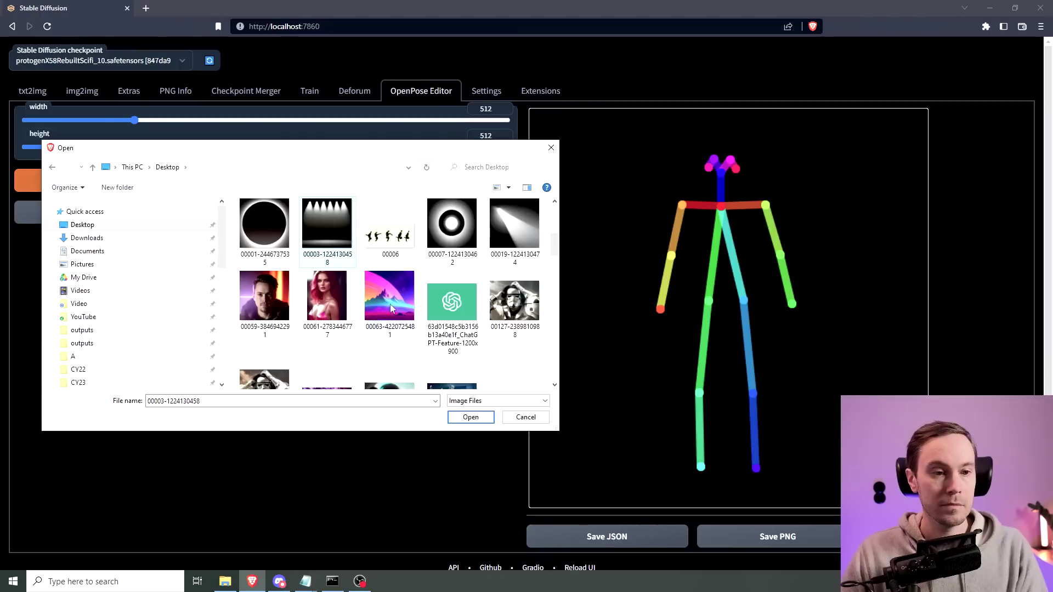
pyautogui.doubleClick(331, 290)
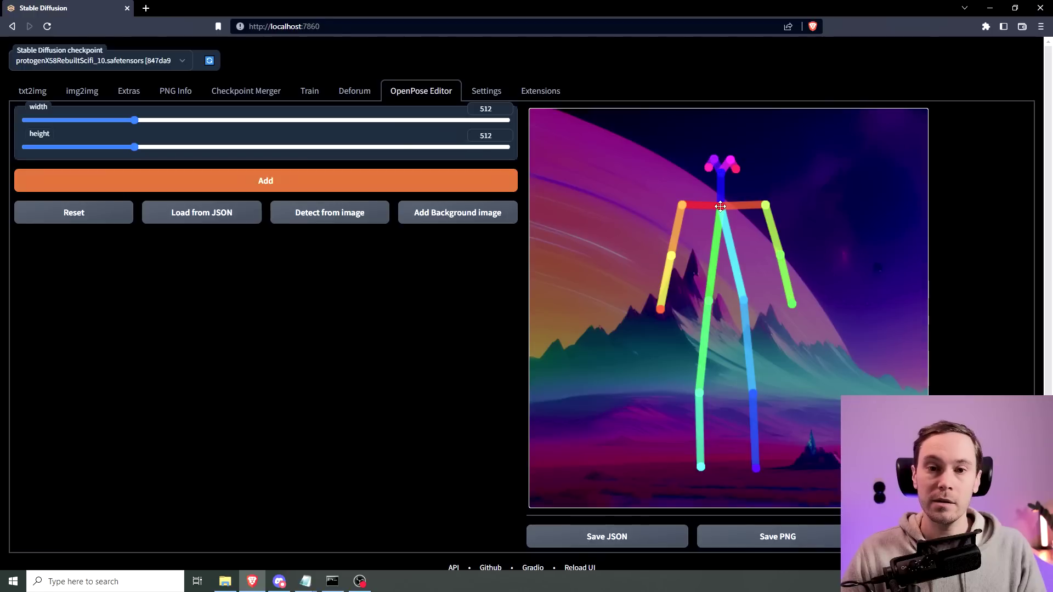
# Shrink the skeleton, bend both arms and save the pose as pose.png.
pyautogui.moveTo(593, 132); pyautogui.dragTo(880, 504)
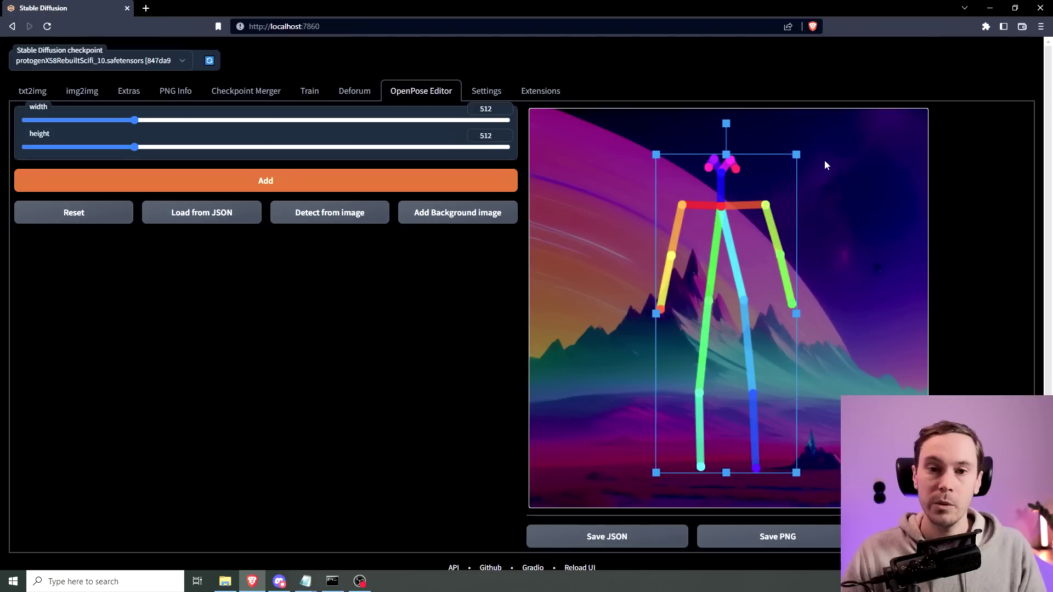
pyautogui.moveTo(796, 154); pyautogui.dragTo(775, 306)
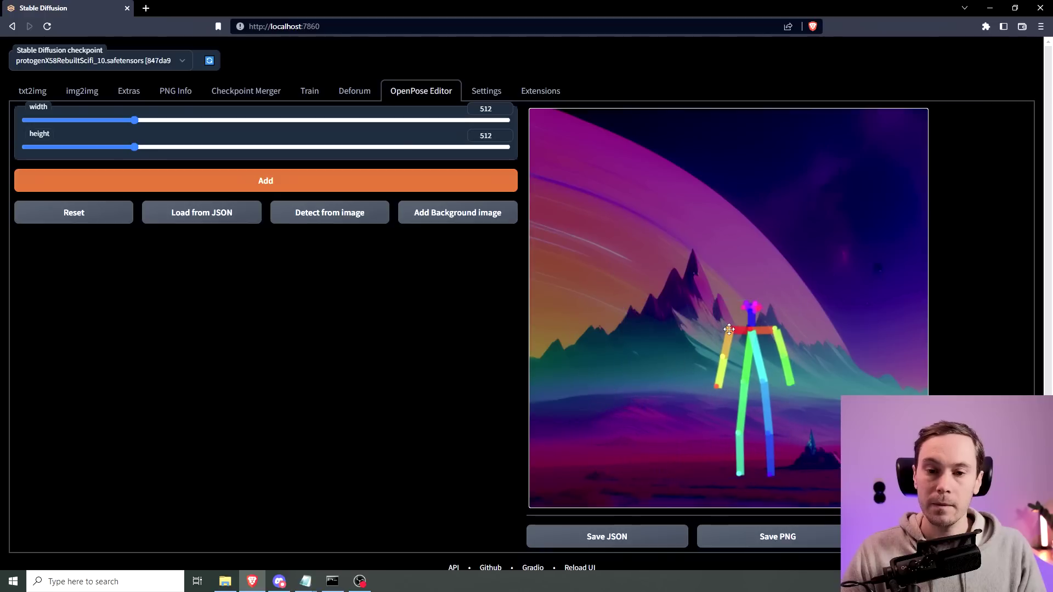
pyautogui.moveTo(722, 357); pyautogui.dragTo(731, 385)
pyautogui.moveTo(777, 328); pyautogui.dragTo(776, 363)
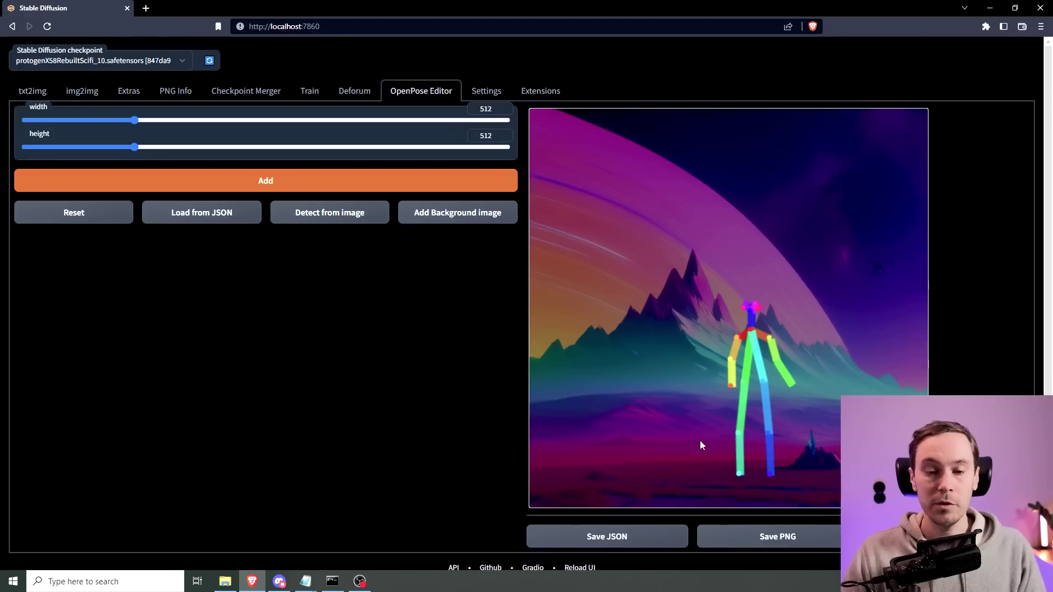
pyautogui.click(799, 538)
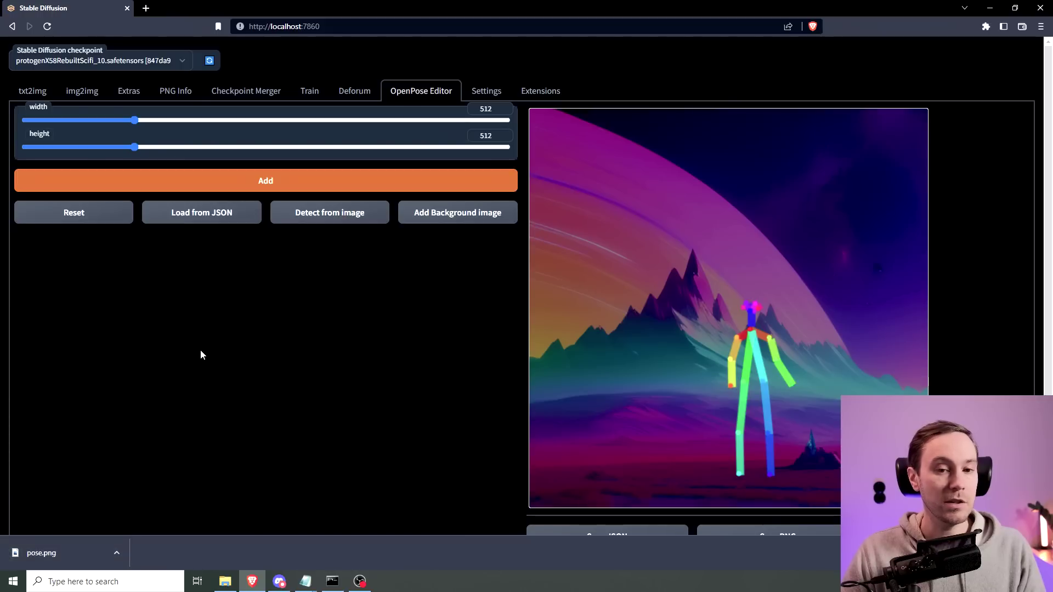
# Drop the mountain image from the gallery into ControlNet 0 and enable it.
pyautogui.click(32, 91)
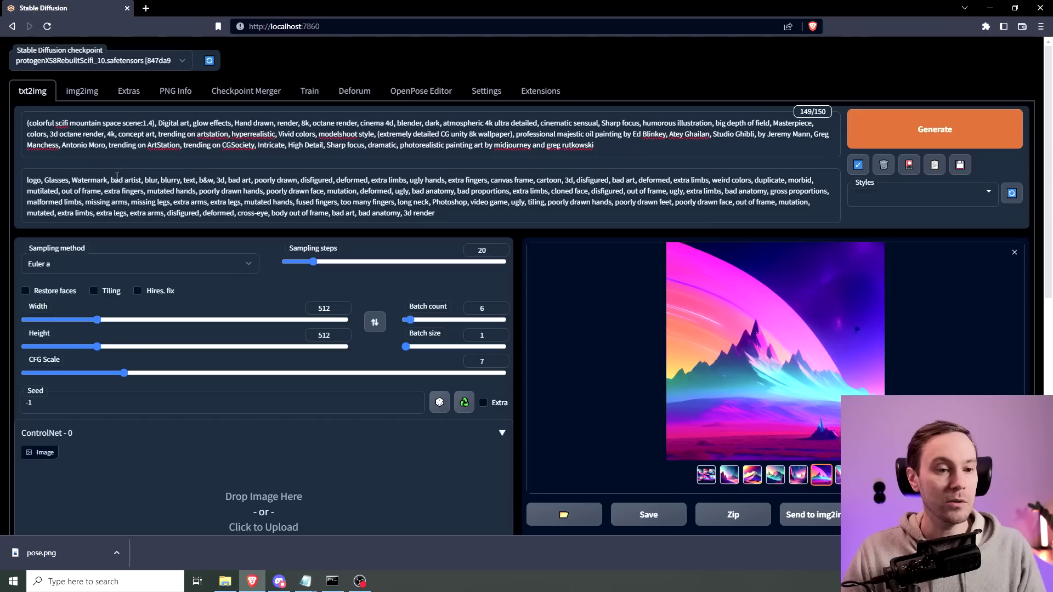
pyautogui.scroll(-1, 355, 356)
pyautogui.scroll(-3, 355, 355)
pyautogui.moveTo(795, 140); pyautogui.dragTo(287, 338)
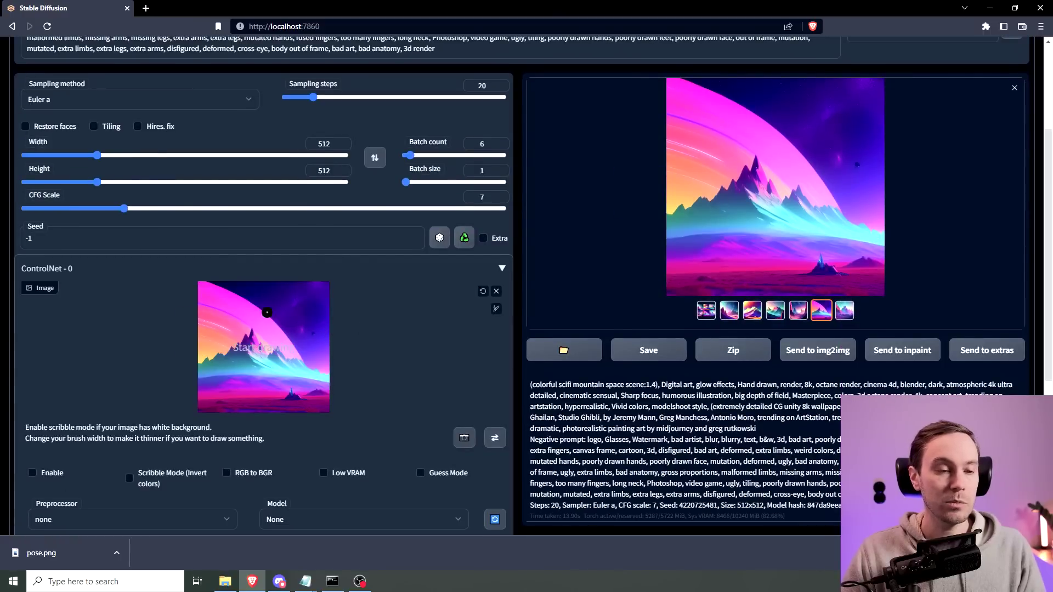
pyautogui.scroll(-1, 98, 352)
pyautogui.scroll(-2, 97, 353)
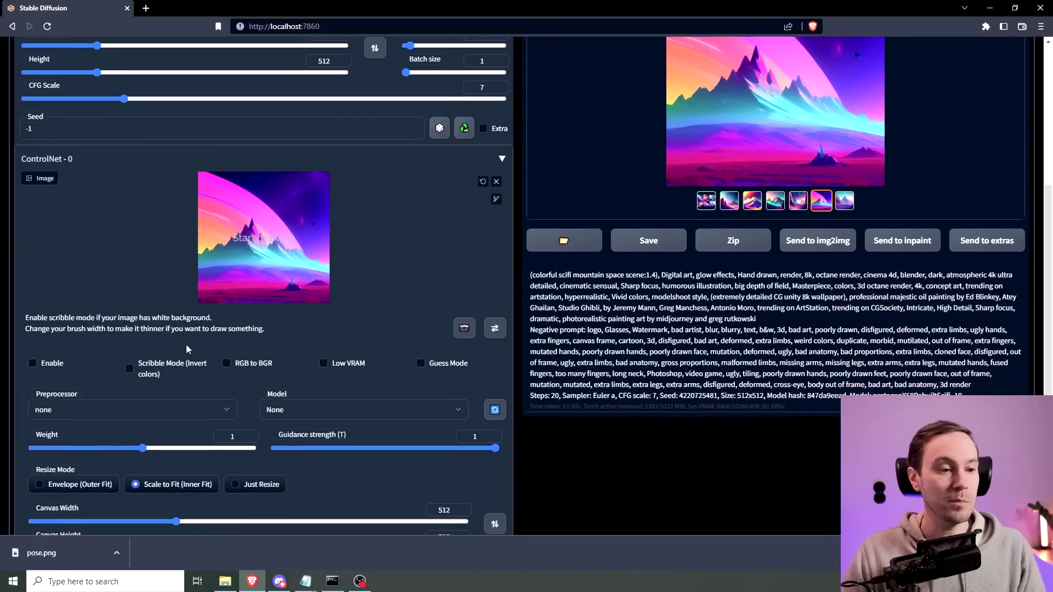
pyautogui.click(31, 365)
pyautogui.scroll(-5, 136, 313)
# Set ControlNet 0 to depth_leres with control_sd15_depth at weight 0.35.
pyautogui.click(131, 234)
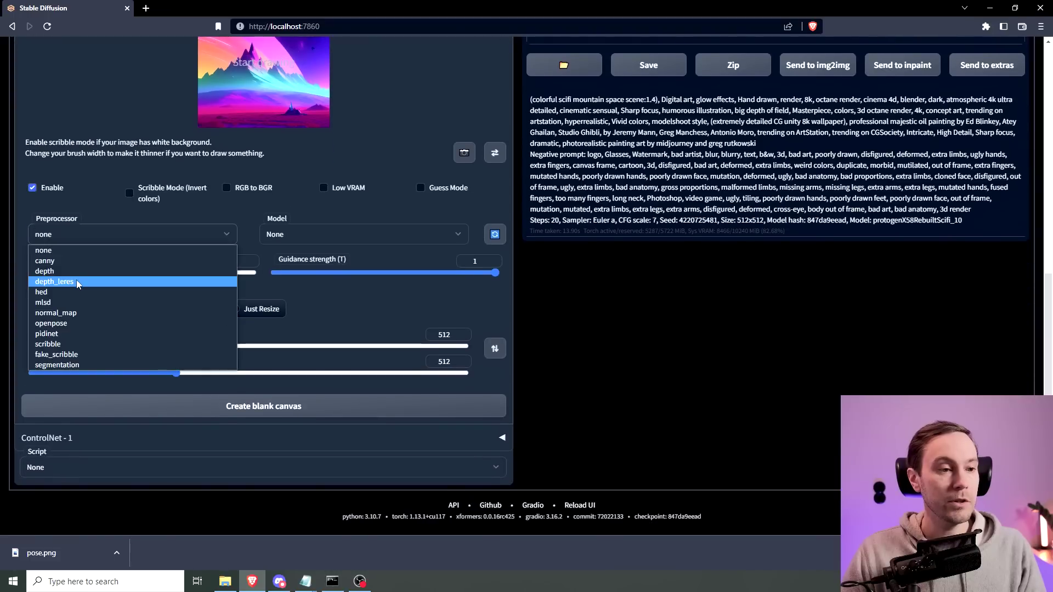
pyautogui.click(77, 281)
pyautogui.click(292, 229)
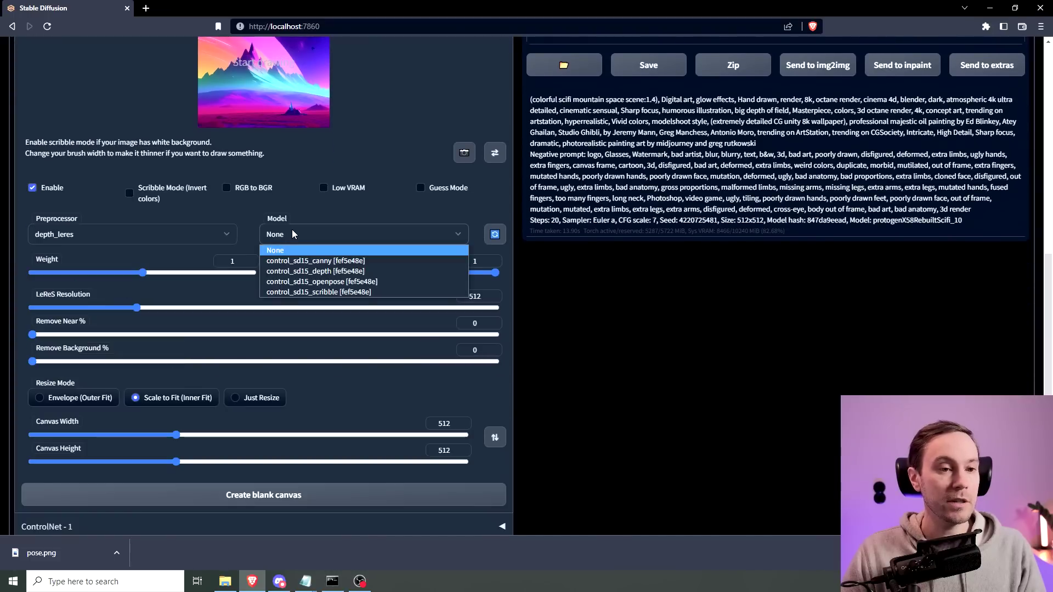
pyautogui.click(313, 272)
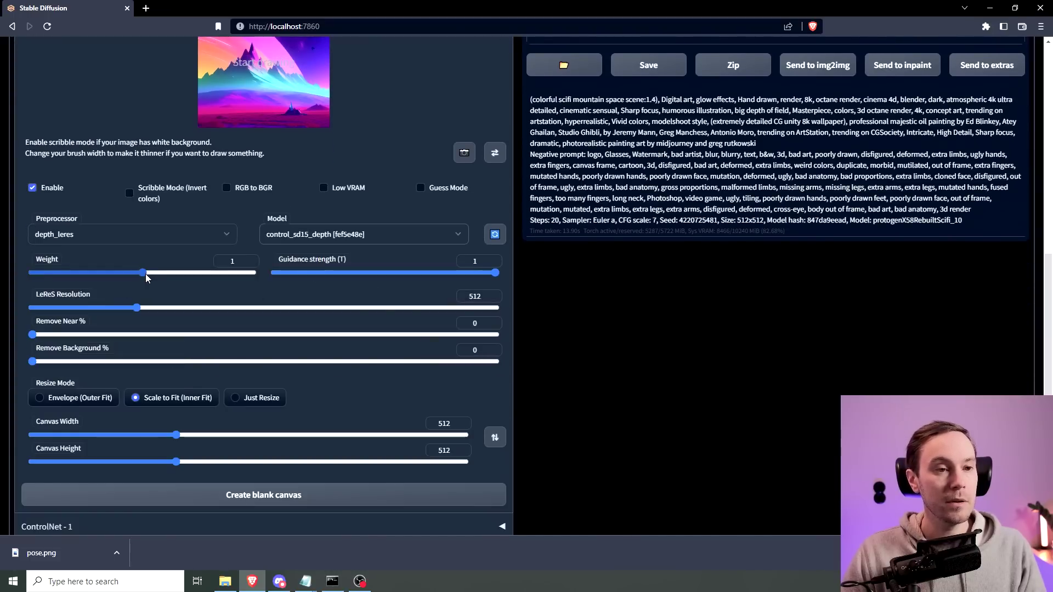
pyautogui.moveTo(146, 275); pyautogui.dragTo(72, 281)
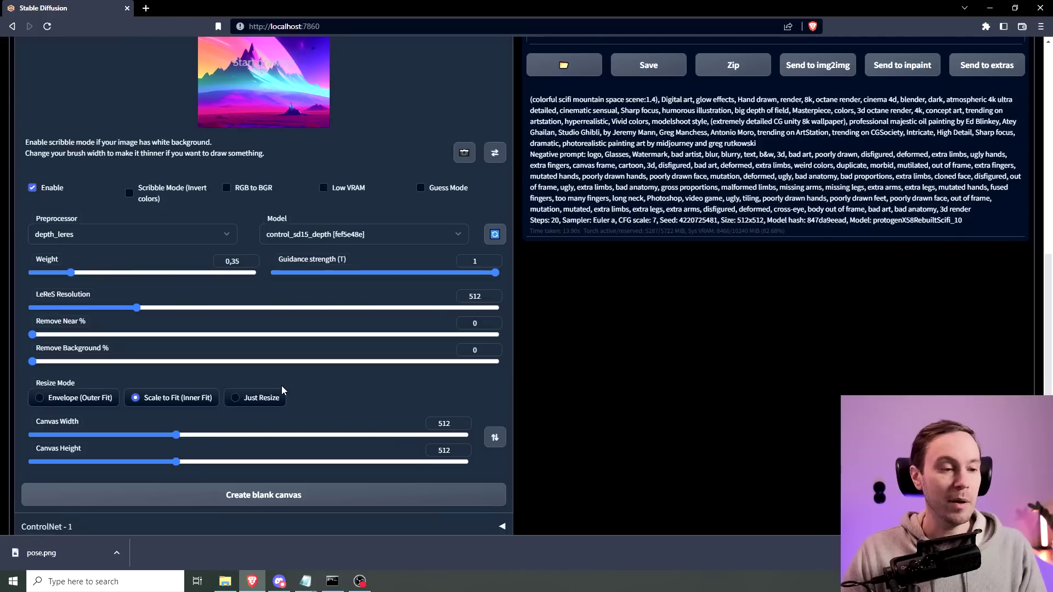
pyautogui.scroll(-1, 523, 444)
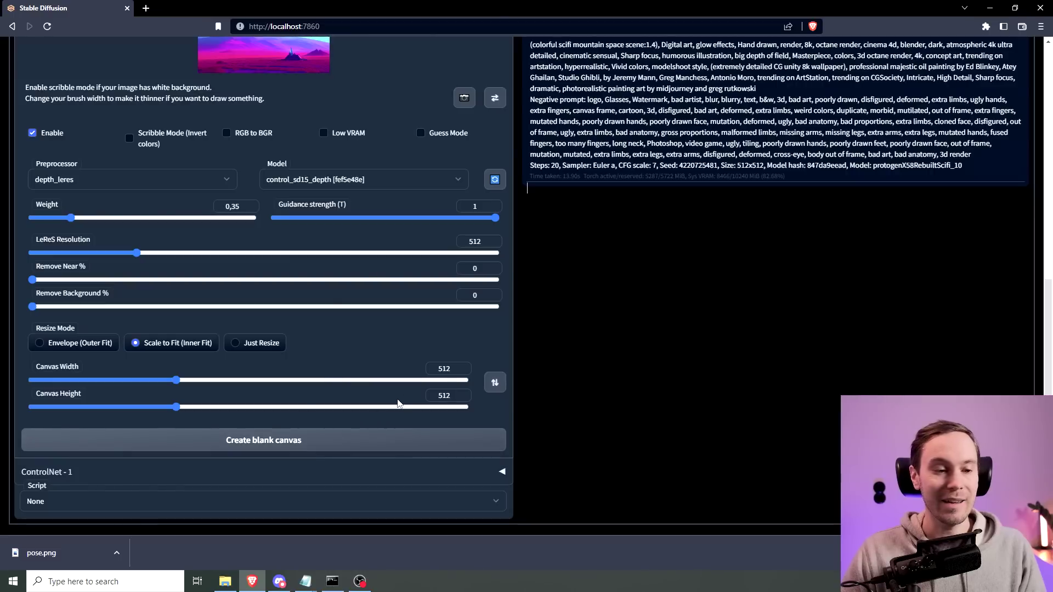
pyautogui.scroll(5, 584, 330)
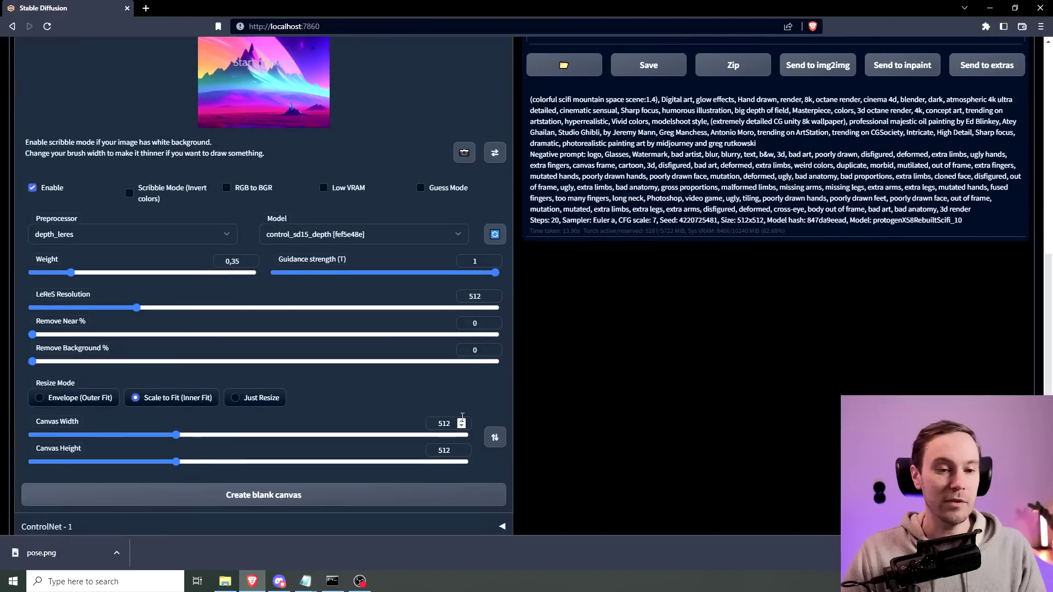
pyautogui.scroll(5, 462, 416)
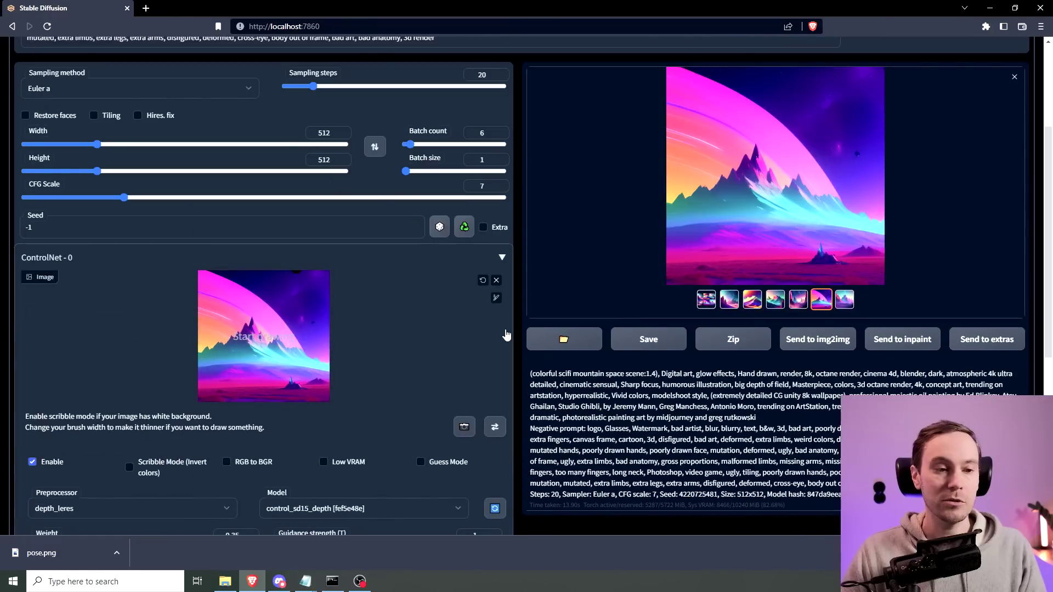
pyautogui.scroll(-7, 506, 334)
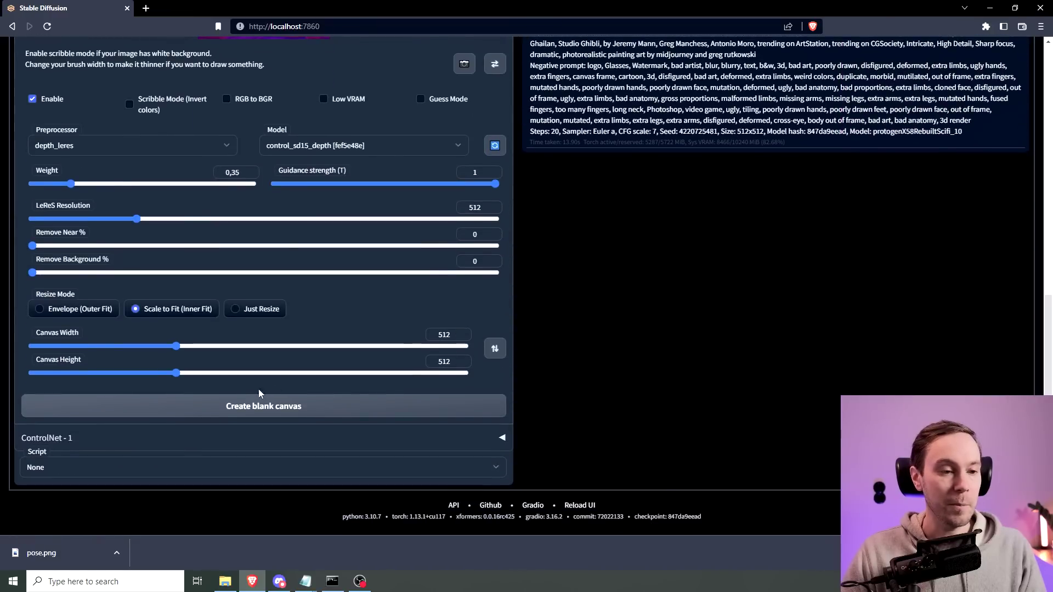
pyautogui.click(64, 438)
# Load pose.png into ControlNet 1, enable it and select the control_sd15_openpose model.
pyautogui.scroll(-4, 99, 320)
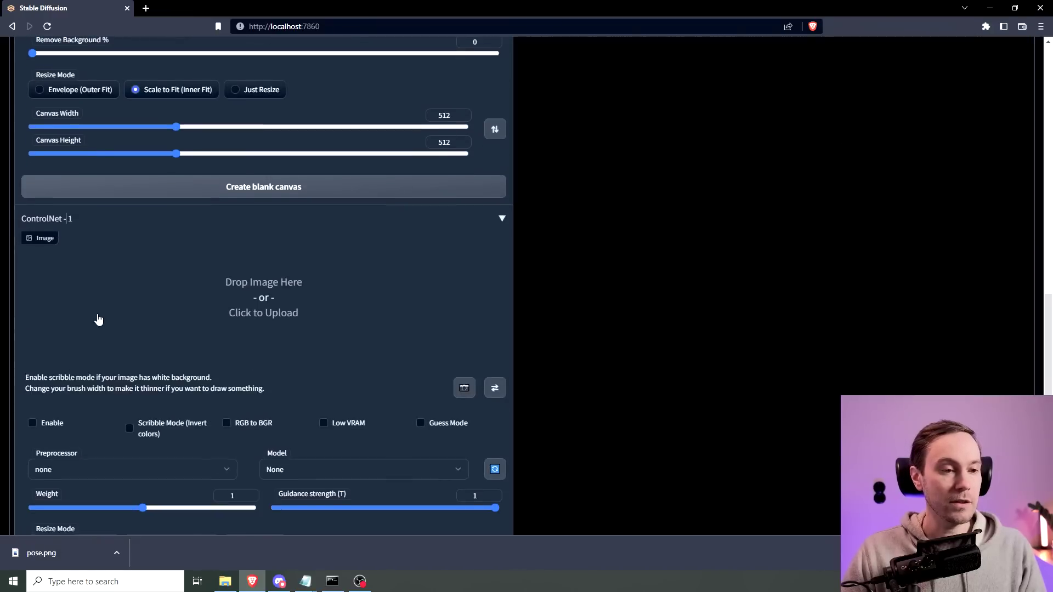
pyautogui.scroll(-1, 99, 320)
pyautogui.moveTo(52, 547); pyautogui.dragTo(280, 242)
pyautogui.scroll(-1, 68, 348)
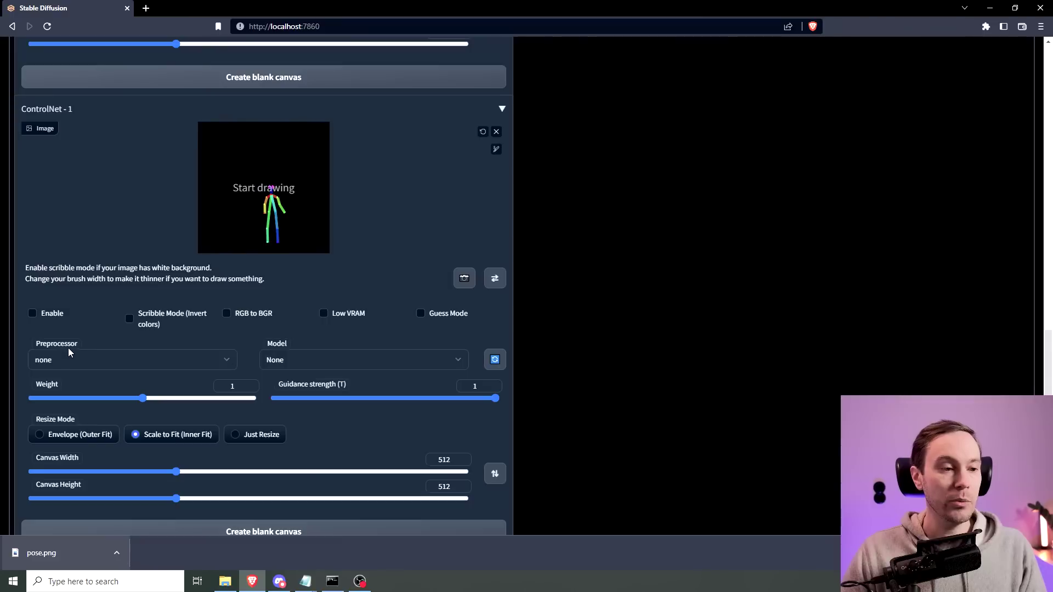
pyautogui.click(32, 313)
pyautogui.click(311, 359)
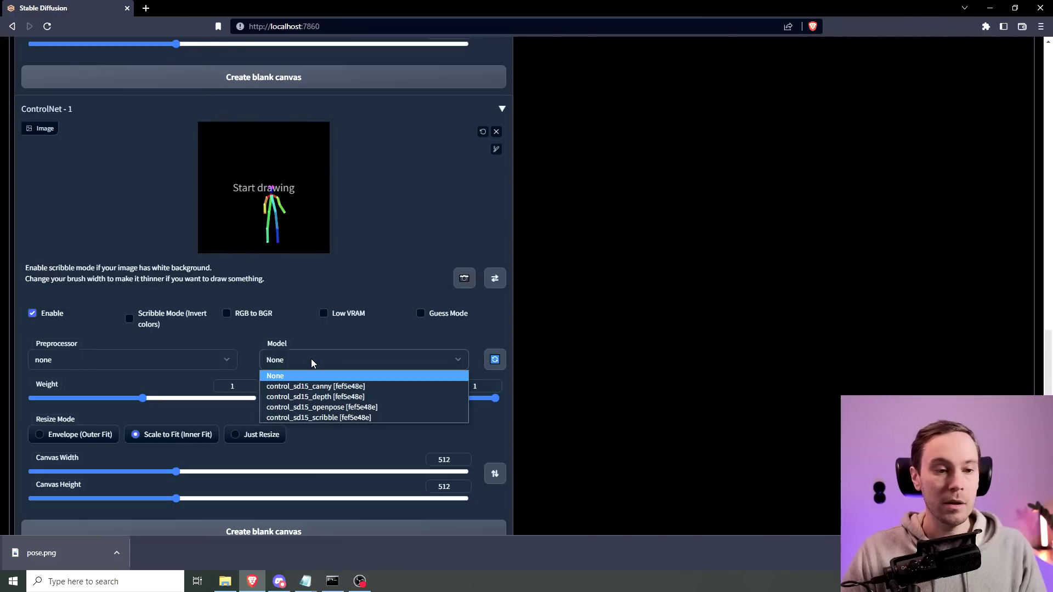
pyautogui.click(340, 407)
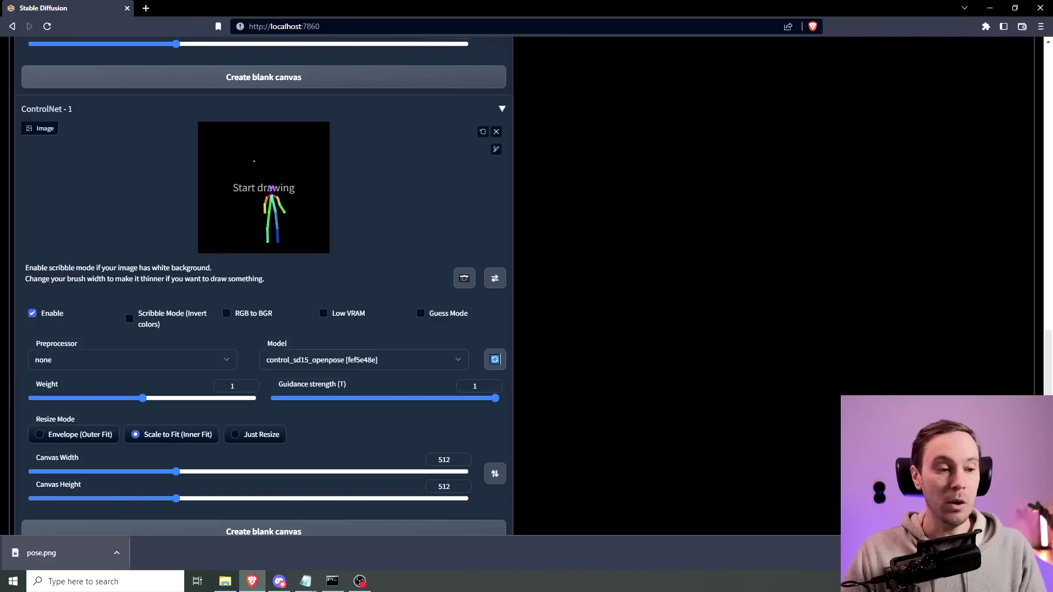
pyautogui.scroll(3, 613, 359)
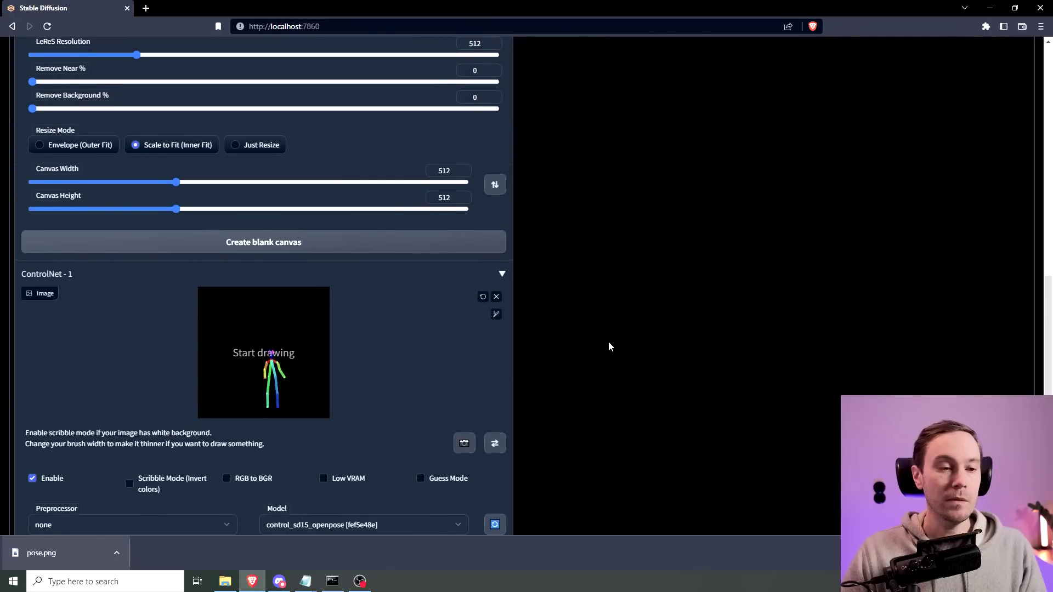
pyautogui.scroll(9, 607, 343)
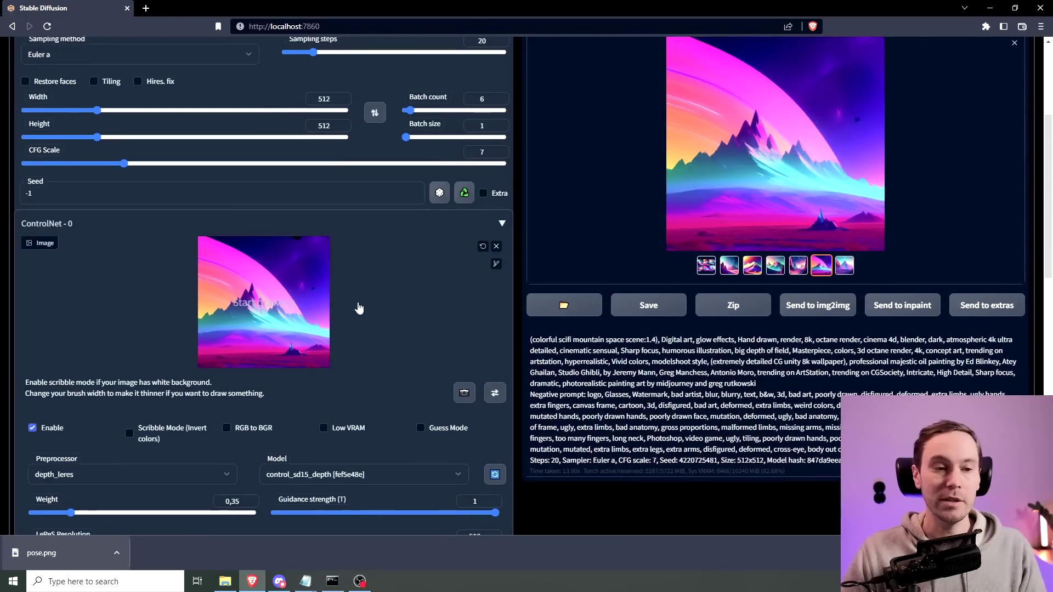
# Prefix the prompt with 'astronaut in', raise sampling steps to 25, and generate.
pyautogui.scroll(3, 430, 296)
pyautogui.click(29, 77)
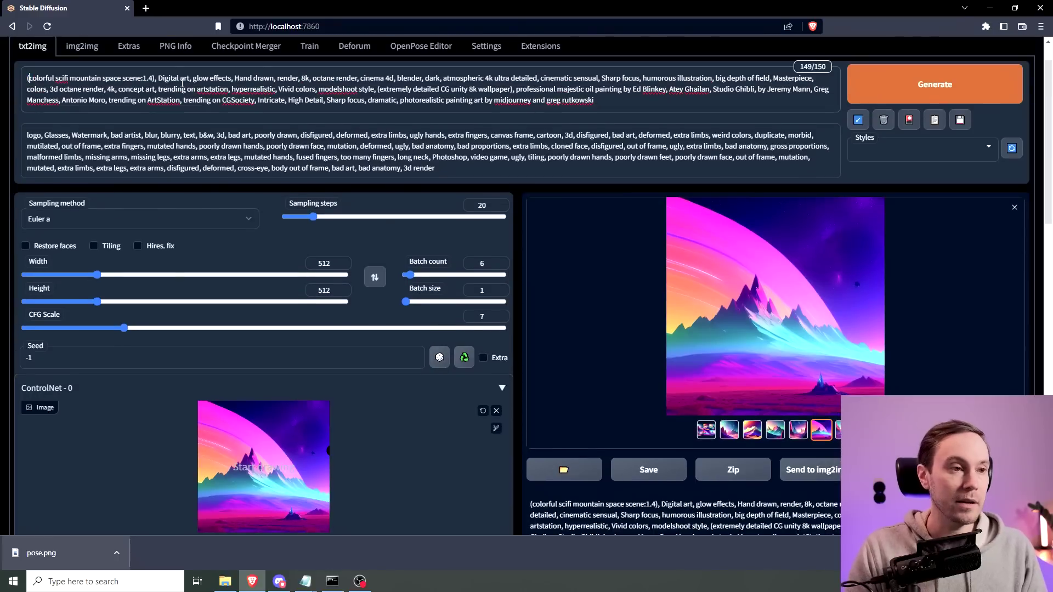
pyautogui.write('astronaut in')
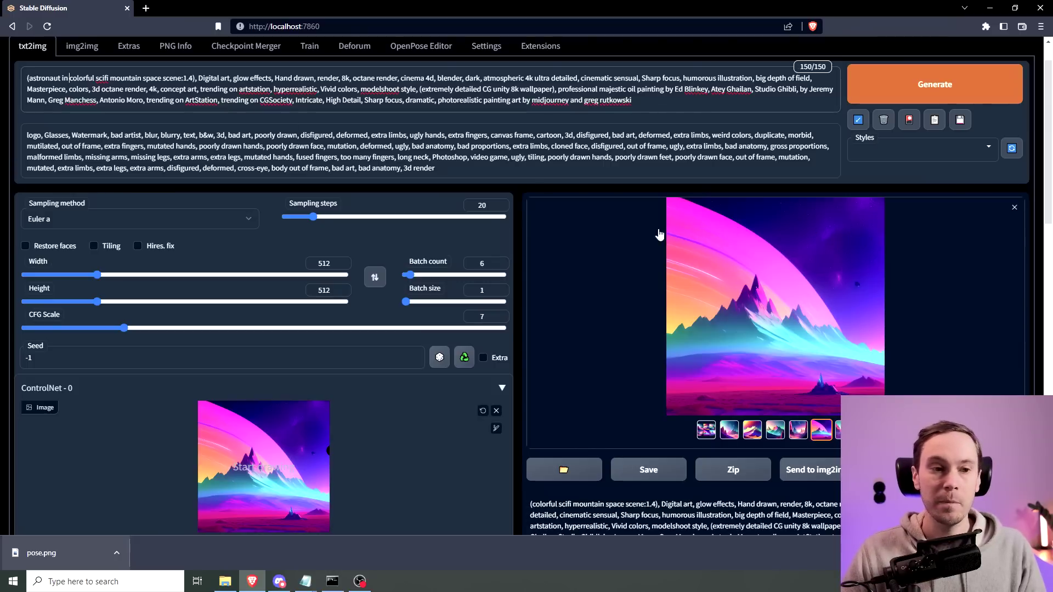
pyautogui.moveTo(312, 217); pyautogui.dragTo(320, 217)
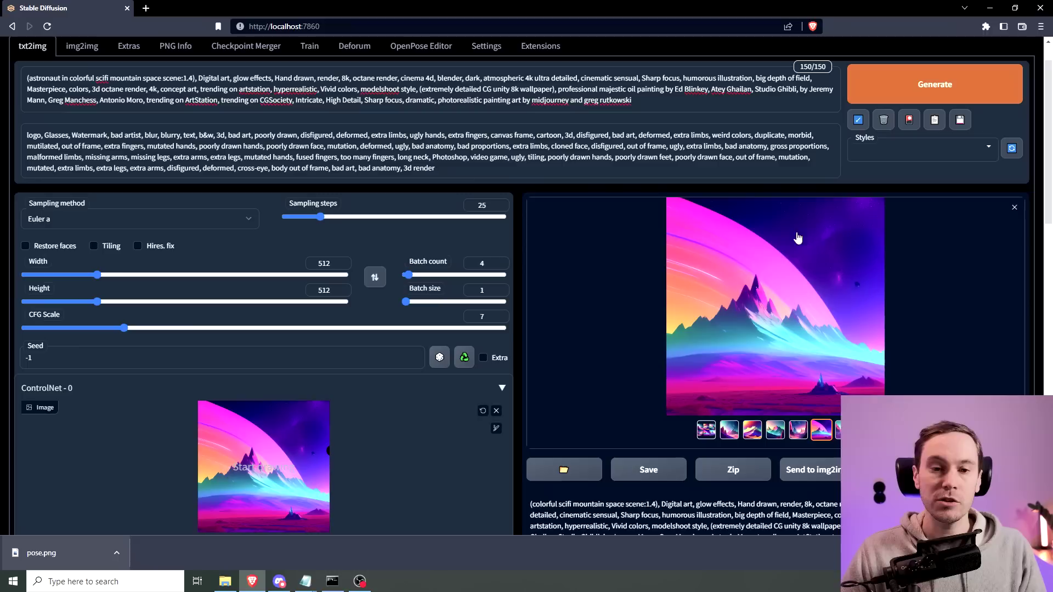
pyautogui.click(905, 85)
pyautogui.scroll(-1, 925, 233)
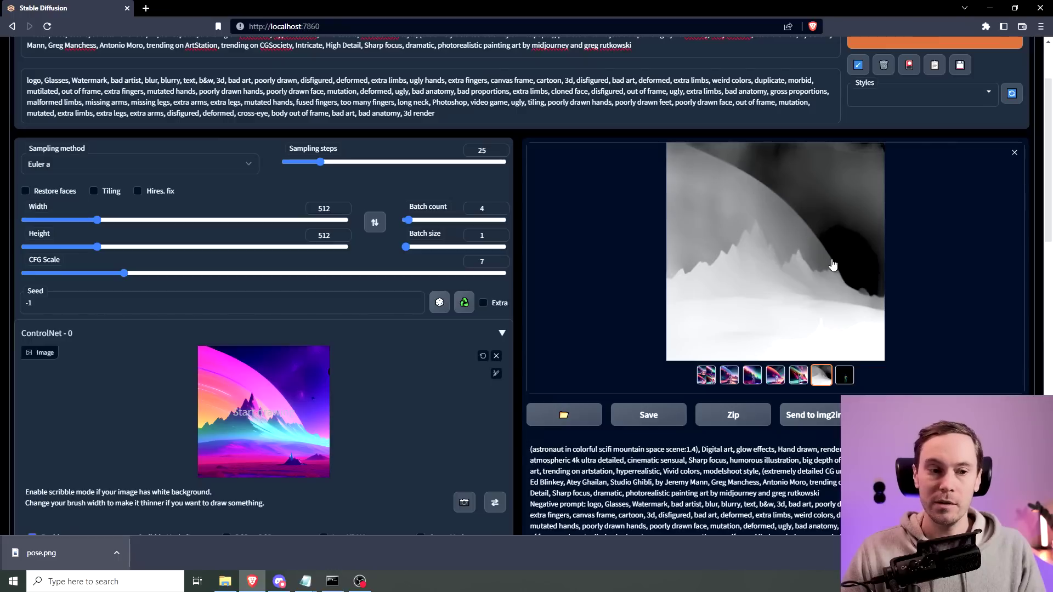
pyautogui.scroll(-3, 404, 358)
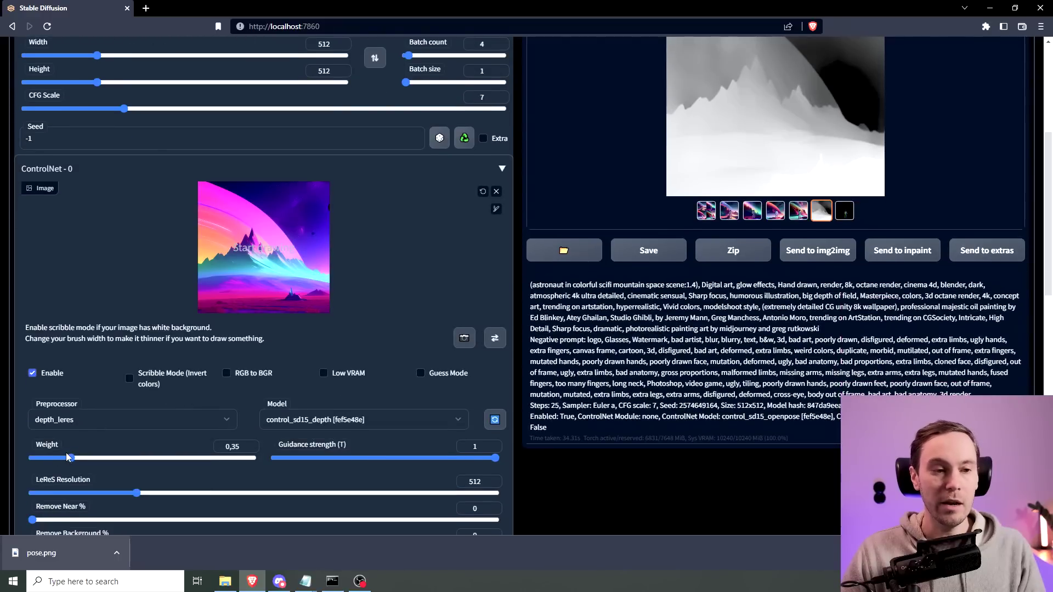
pyautogui.scroll(2, 360, 300)
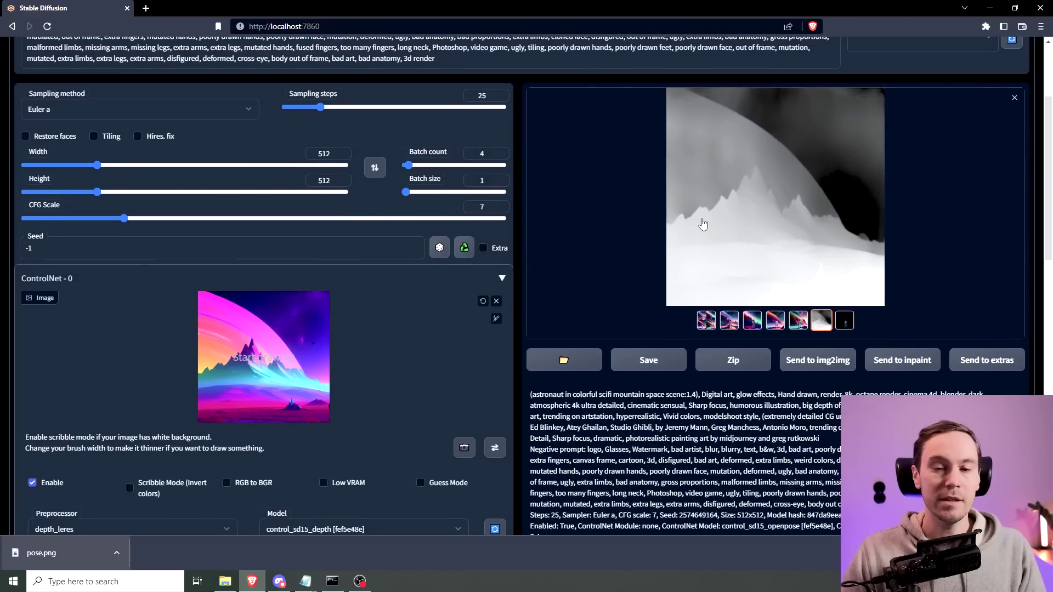
# View the four-astronaut grid full screen, then close the full-screen view.
pyautogui.click(707, 319)
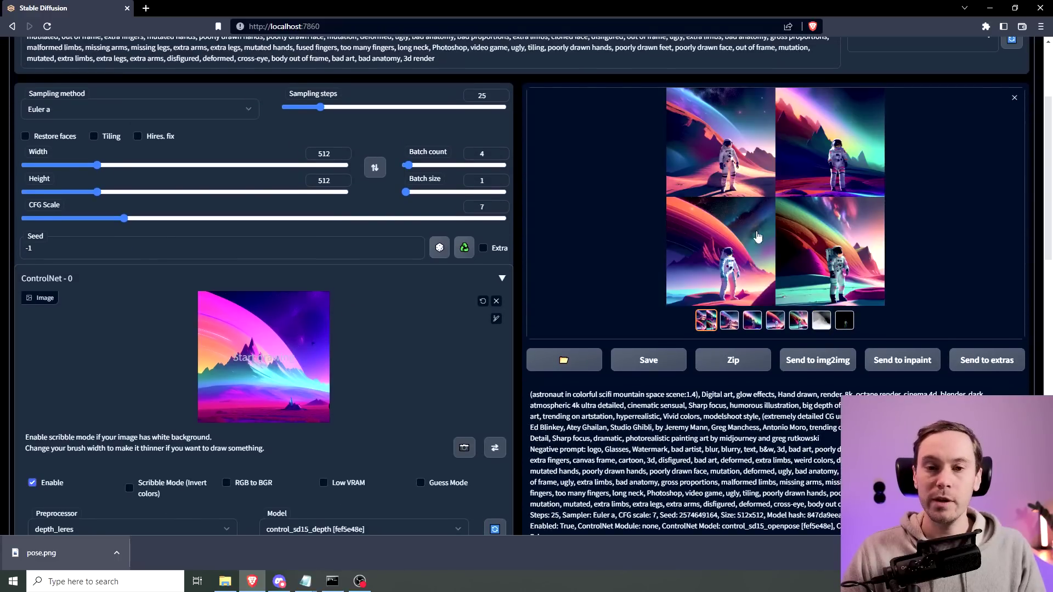
pyautogui.click(783, 197)
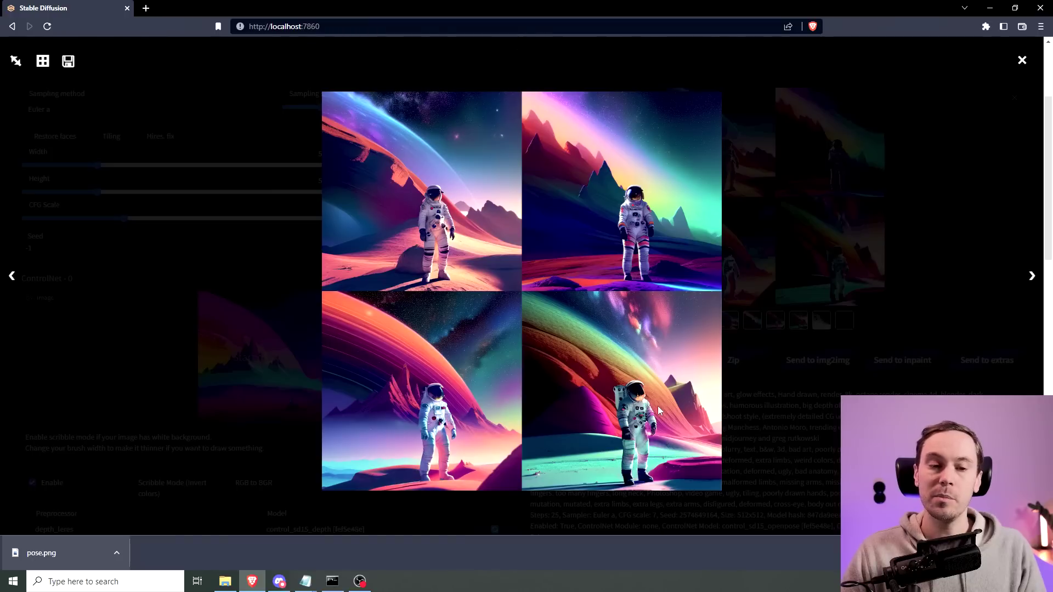
pyautogui.click(857, 278)
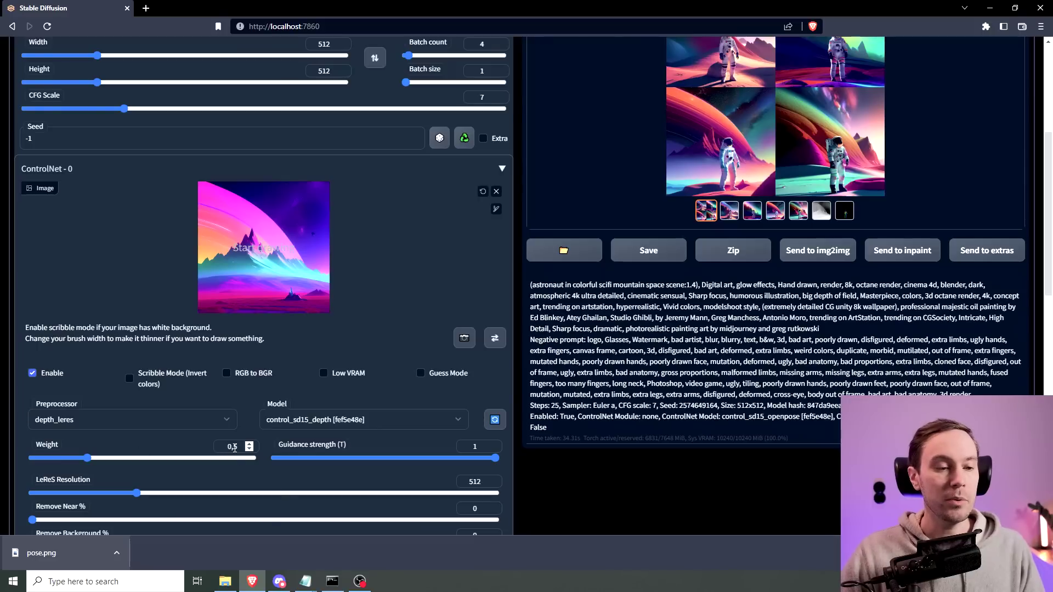
# Generate a batch of 2 images and show the rainbow-arc astronaut image large.
pyautogui.scroll(5, 555, 301)
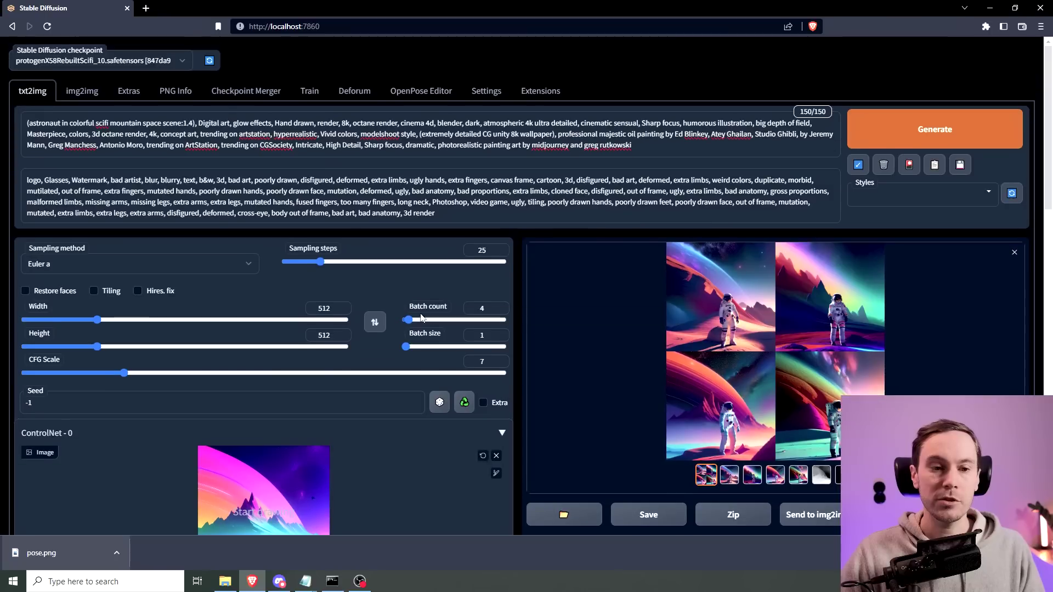
pyautogui.moveTo(409, 320); pyautogui.dragTo(406, 322)
pyautogui.click(956, 132)
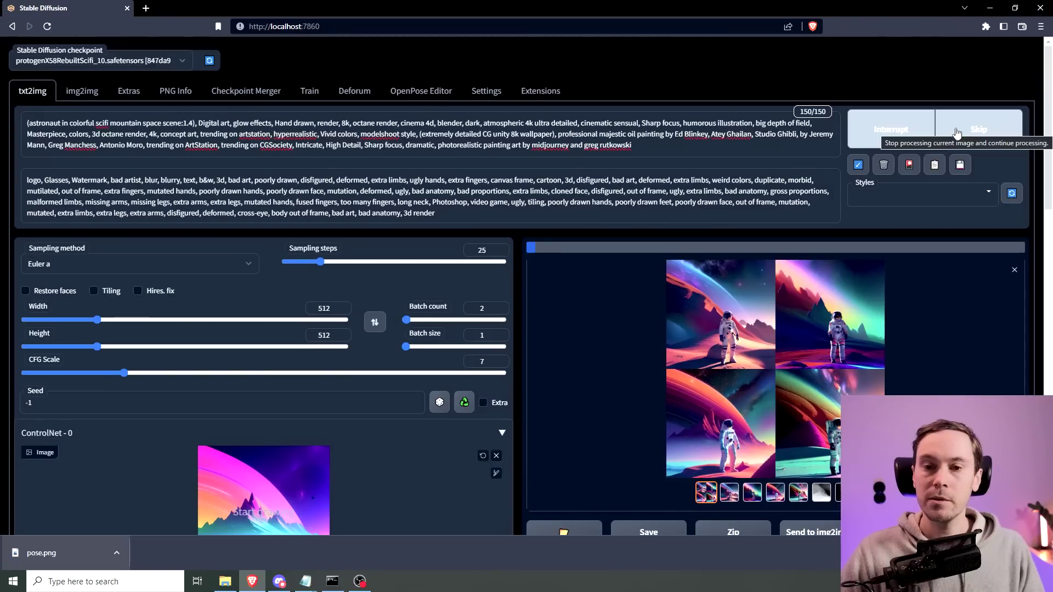
pyautogui.scroll(-2, 759, 295)
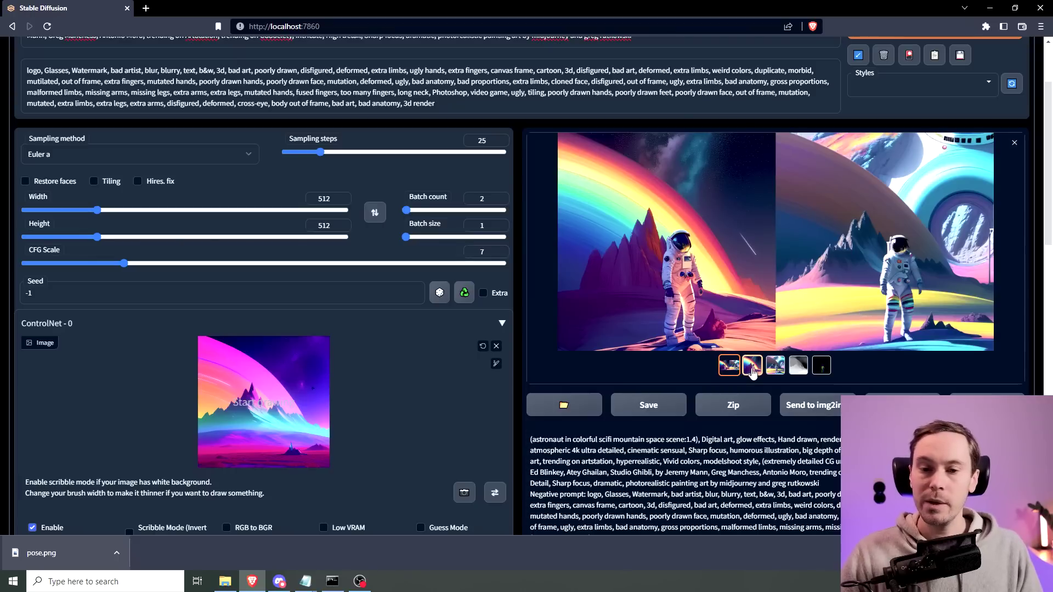
pyautogui.click(1014, 143)
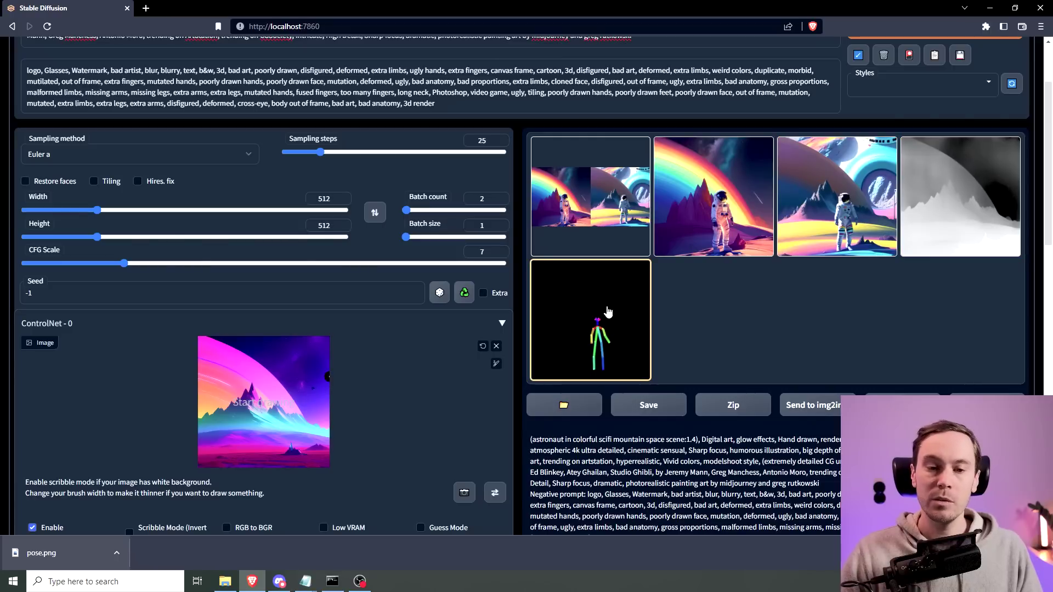
pyautogui.click(675, 249)
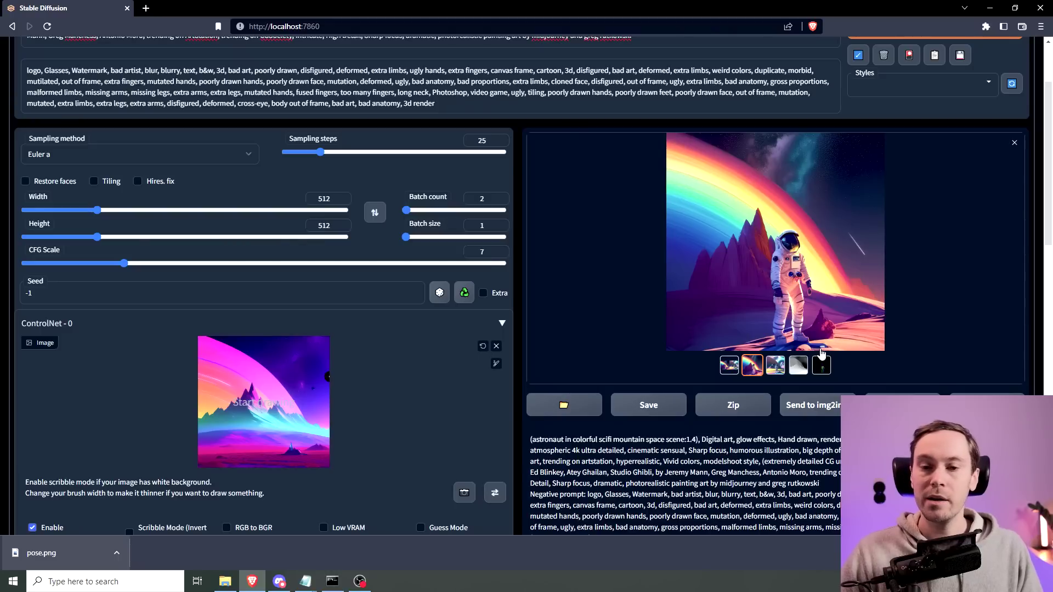
# Send the rainbow astronaut image to img2img at 1024×1024 with batch count 4.
pyautogui.click(804, 406)
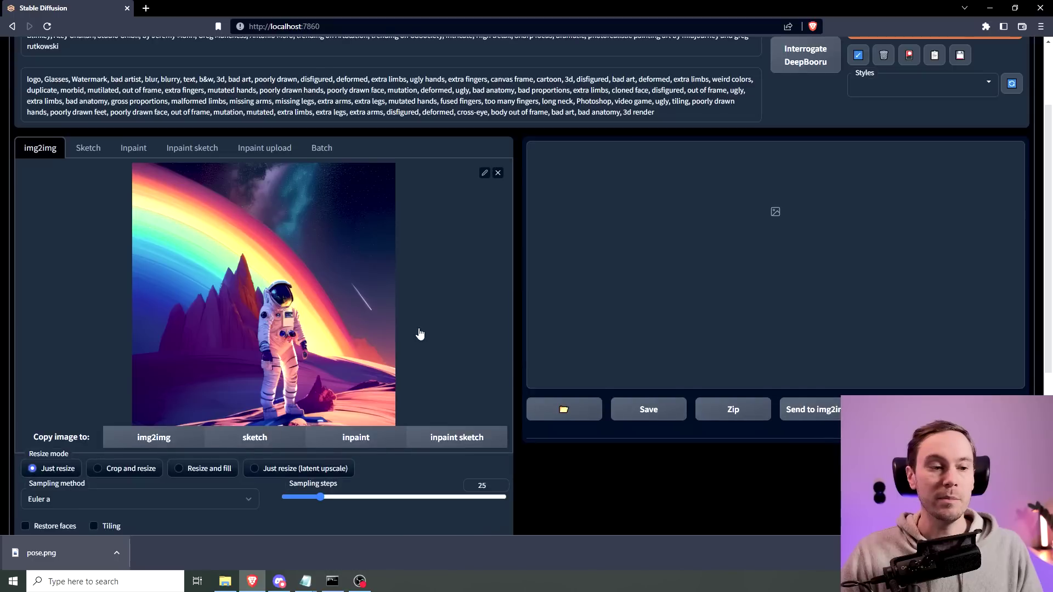
pyautogui.scroll(-3, 433, 332)
pyautogui.scroll(-2, 445, 330)
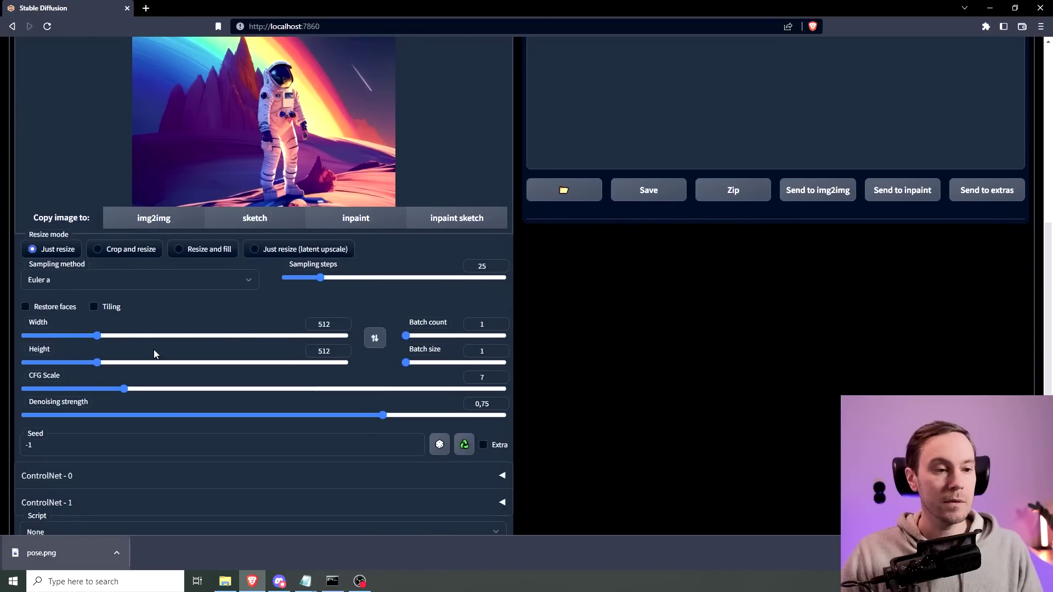
pyautogui.write('1024')
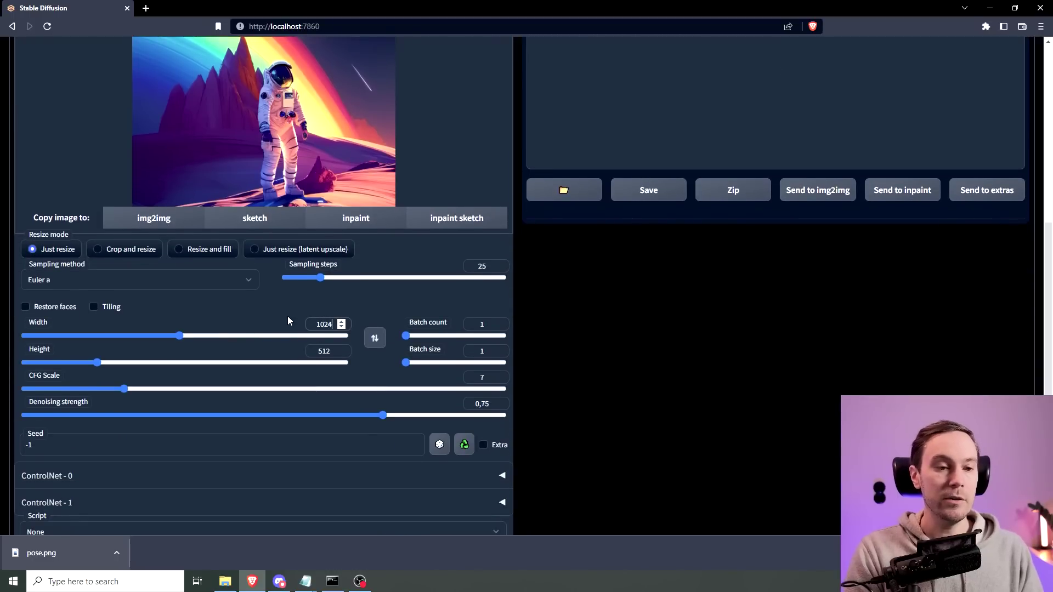
pyautogui.press('Tab')
pyautogui.write('1024')
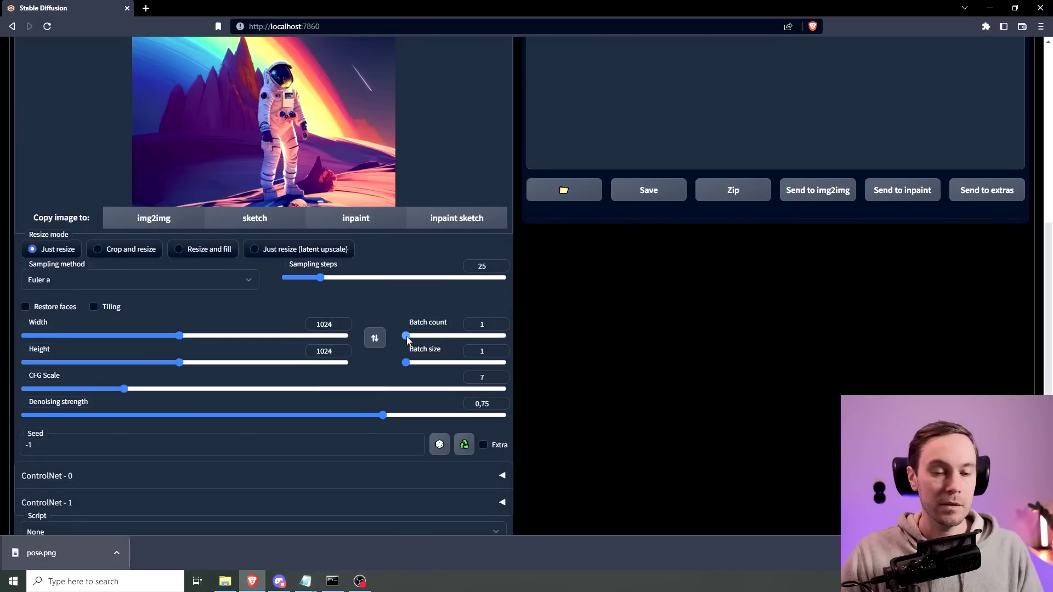
pyautogui.moveTo(404, 336); pyautogui.dragTo(407, 337)
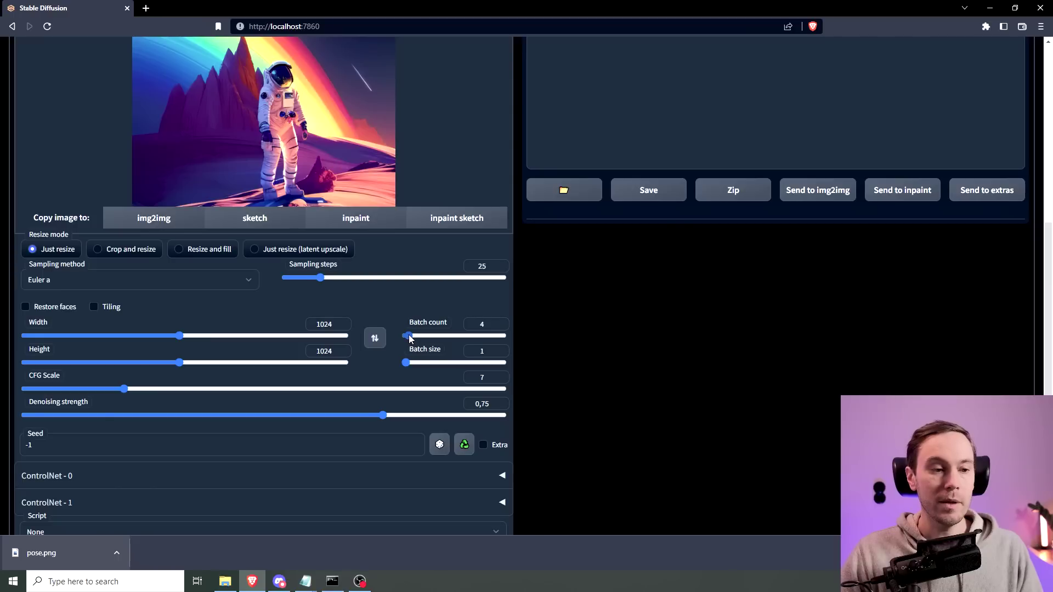
# Use the DPM++ SDE Karras sampler with 40 steps and denoising strength 0.6.
pyautogui.click(63, 283)
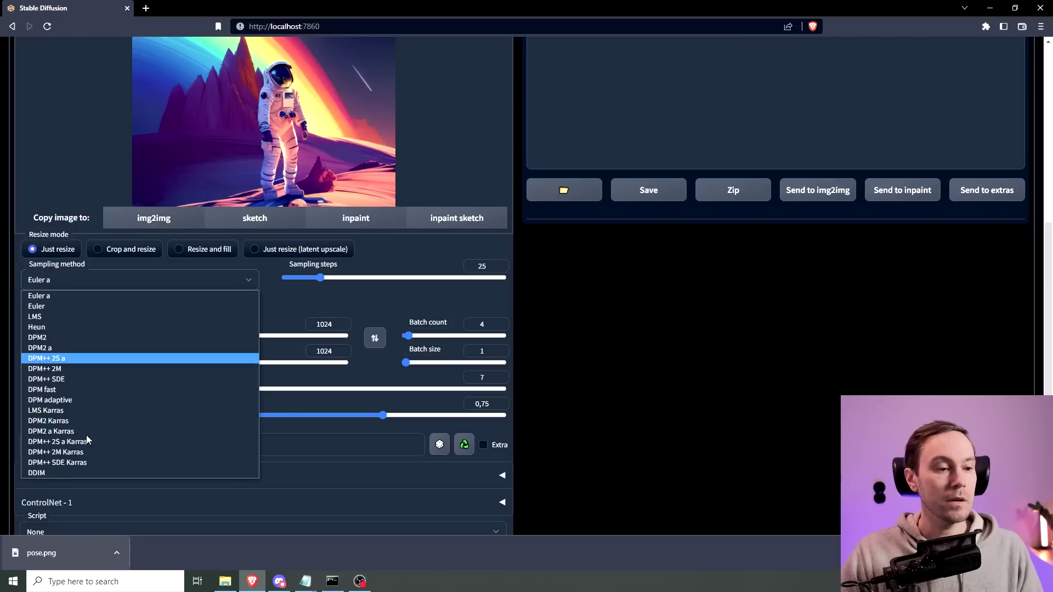
pyautogui.click(82, 464)
pyautogui.moveTo(320, 277); pyautogui.dragTo(342, 279)
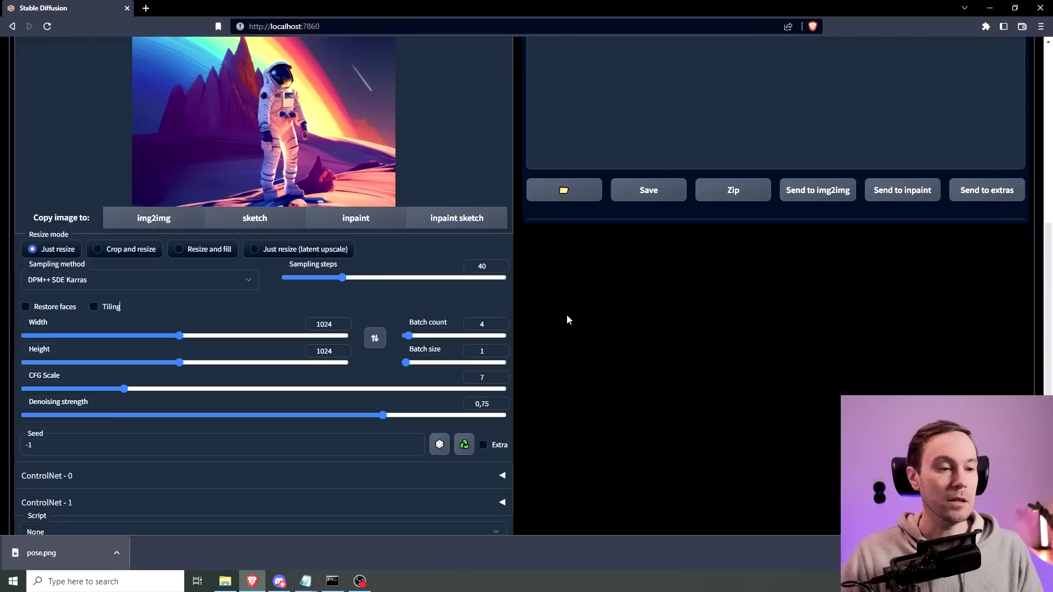
pyautogui.moveTo(383, 415); pyautogui.dragTo(311, 421)
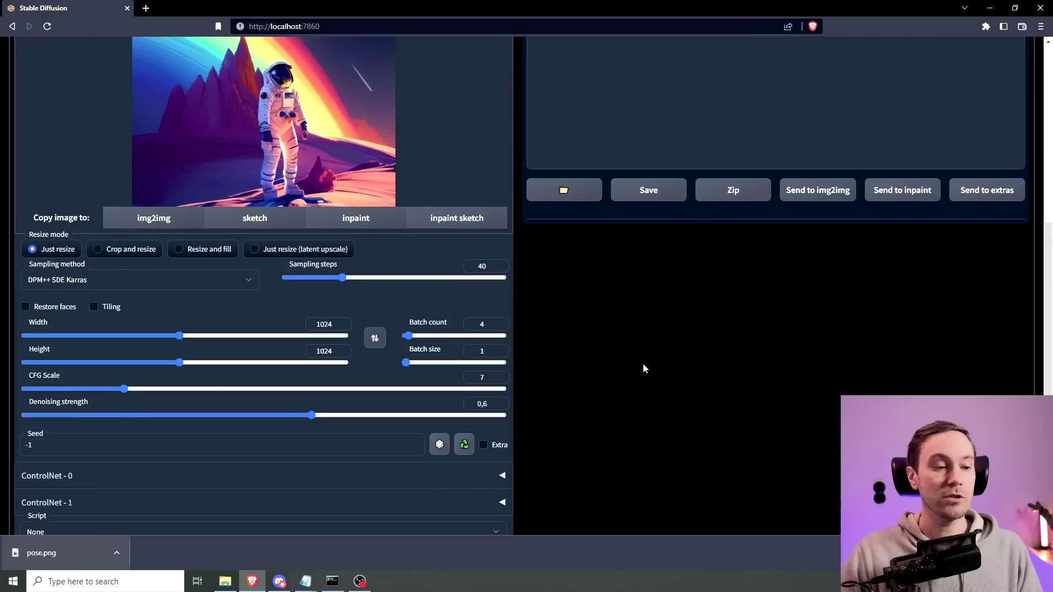
pyautogui.scroll(4, 636, 366)
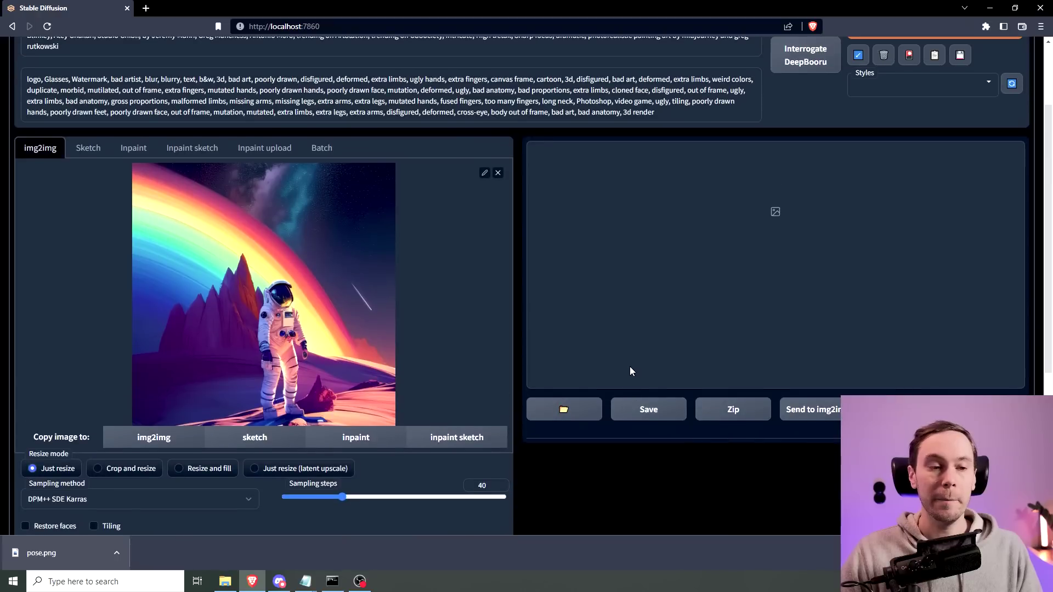
pyautogui.scroll(1, 725, 269)
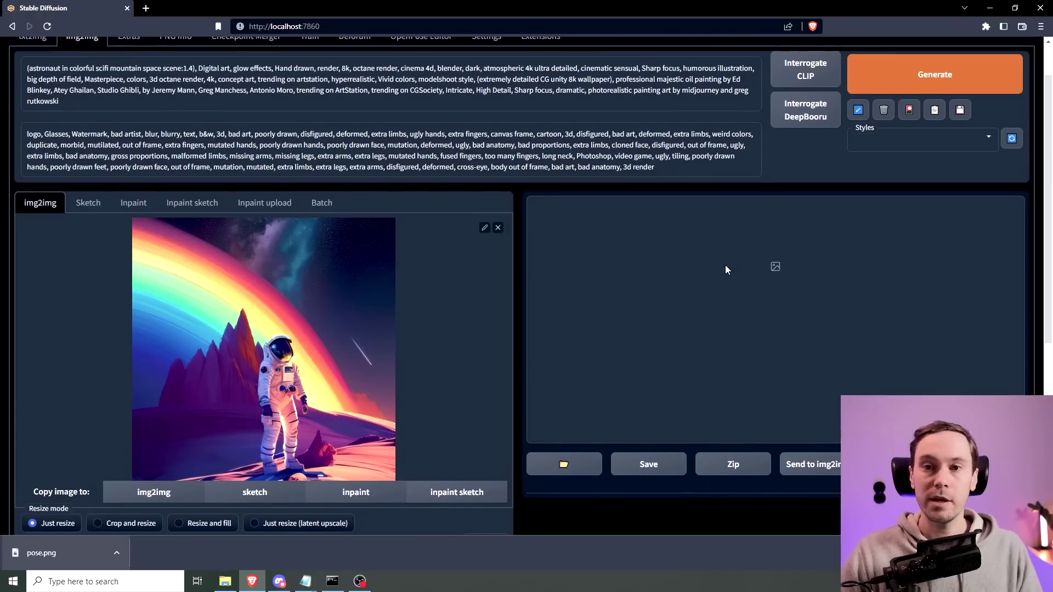
# Generate four 1024×1024 img2img variations of the rainbow astronaut and wait for them.
pyautogui.click(943, 82)
pyautogui.scroll(-1, 499, 277)
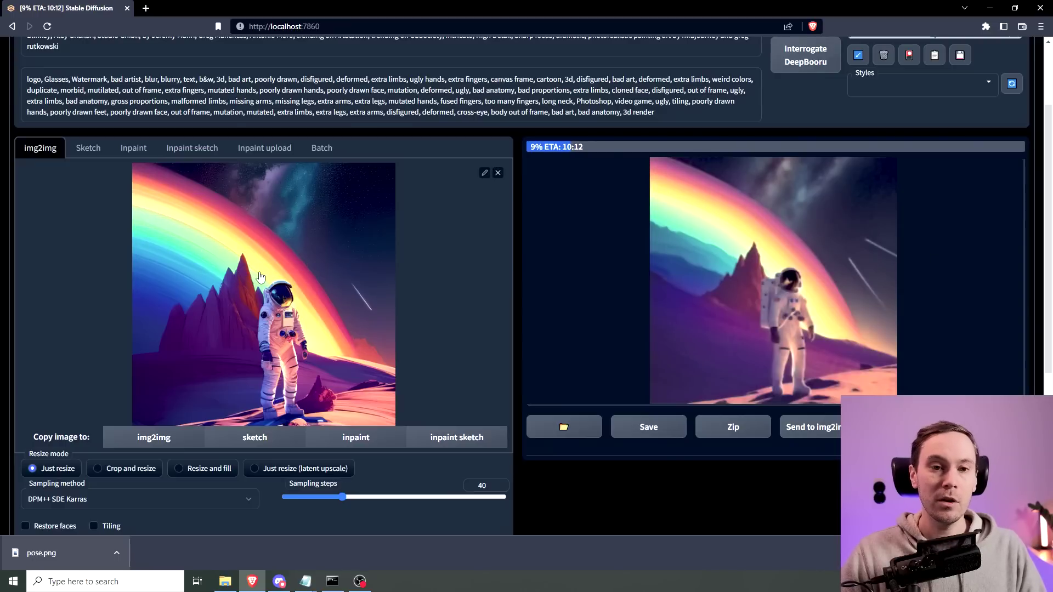
pyautogui.scroll(-3, 260, 277)
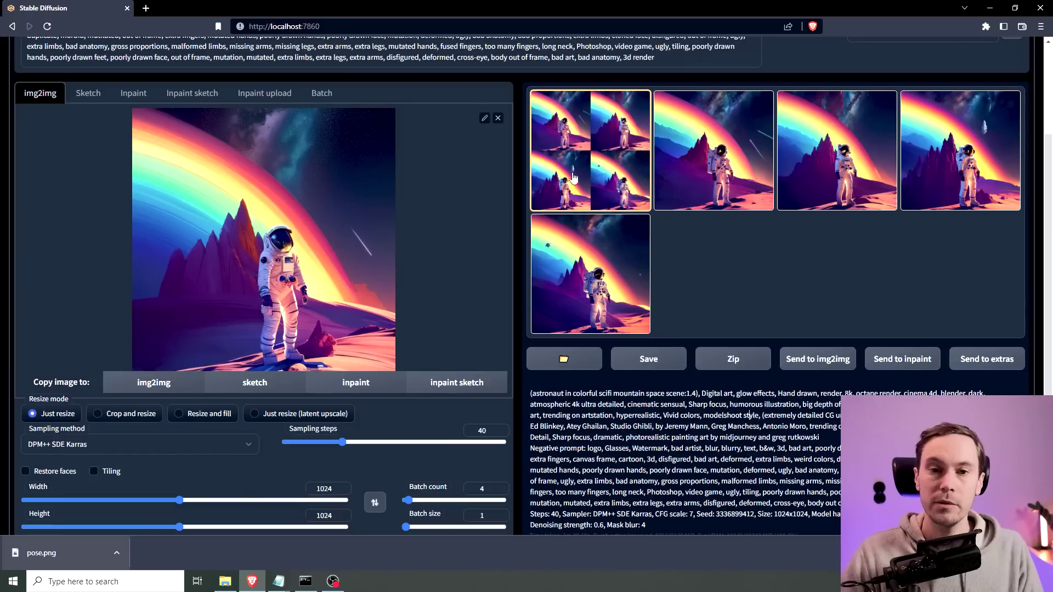
# Browse the four img2img results, view the chosen one full-size, then close the preview.
pyautogui.click(595, 154)
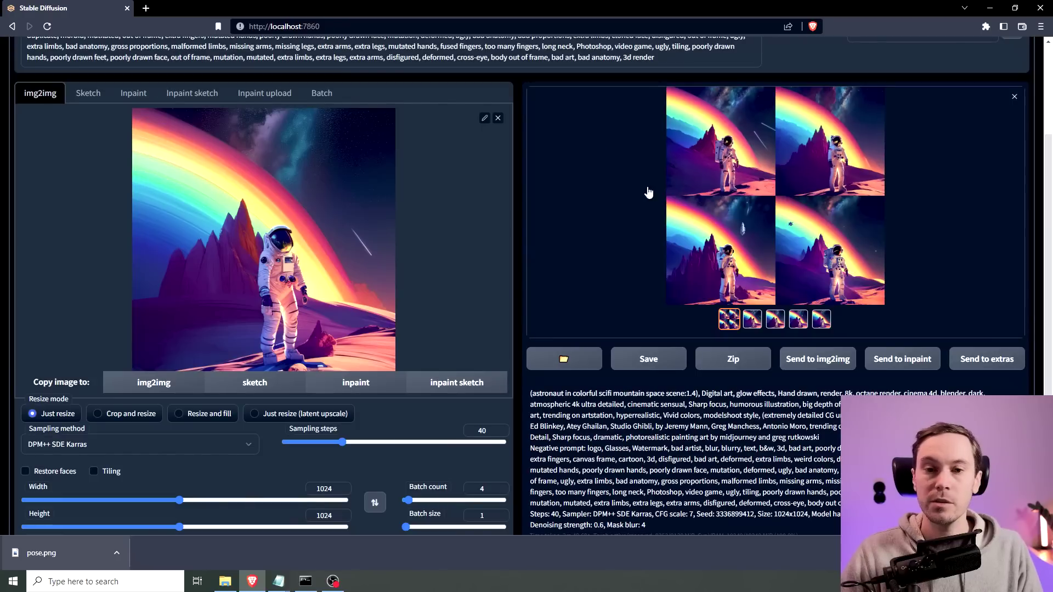
pyautogui.click(753, 325)
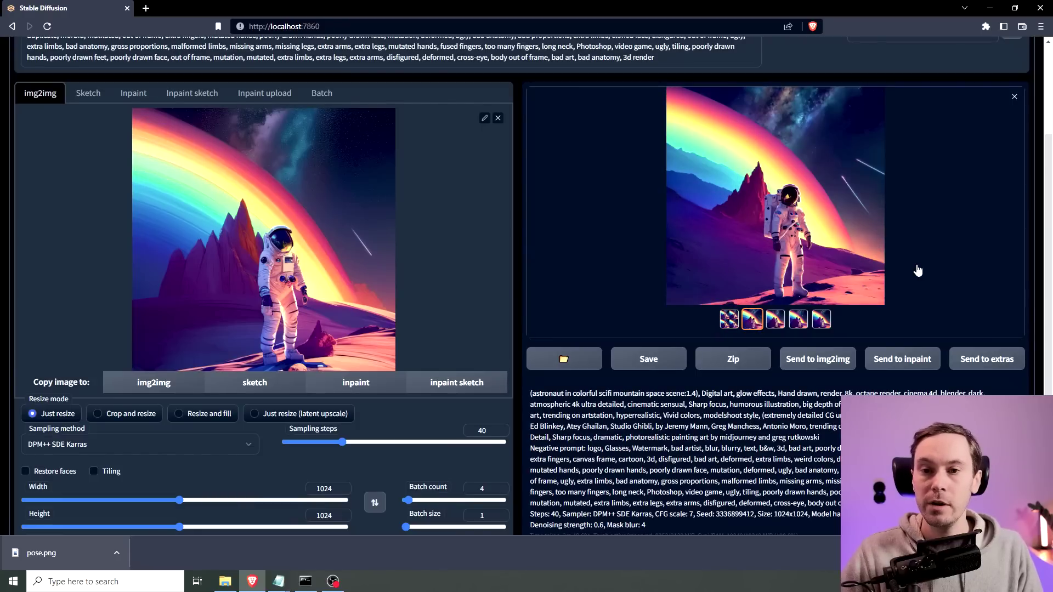
pyautogui.click(916, 270)
pyautogui.click(918, 271)
pyautogui.press('Left')
pyautogui.press('Left')
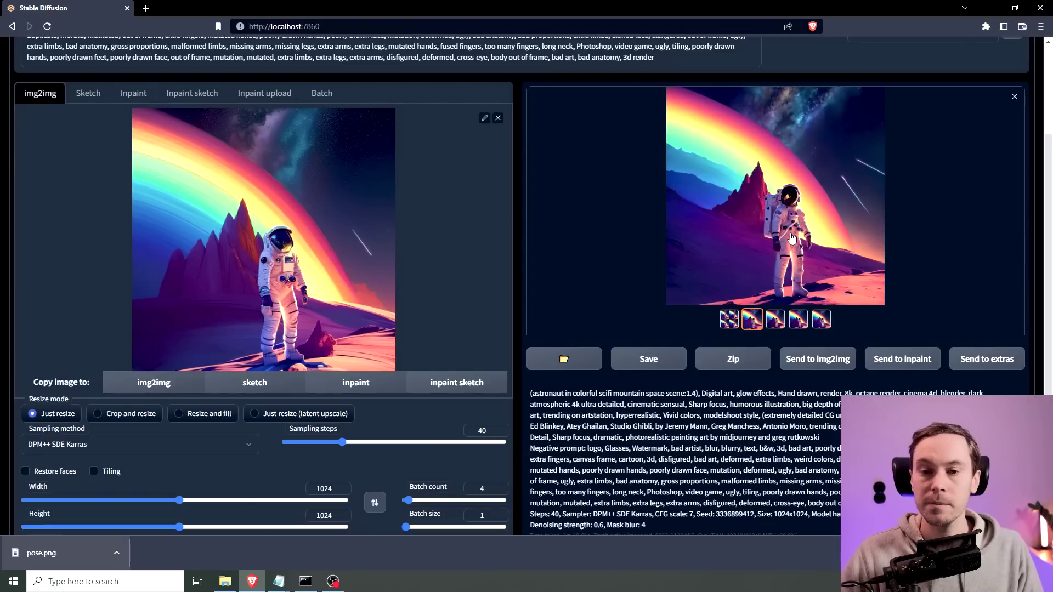
pyautogui.click(790, 212)
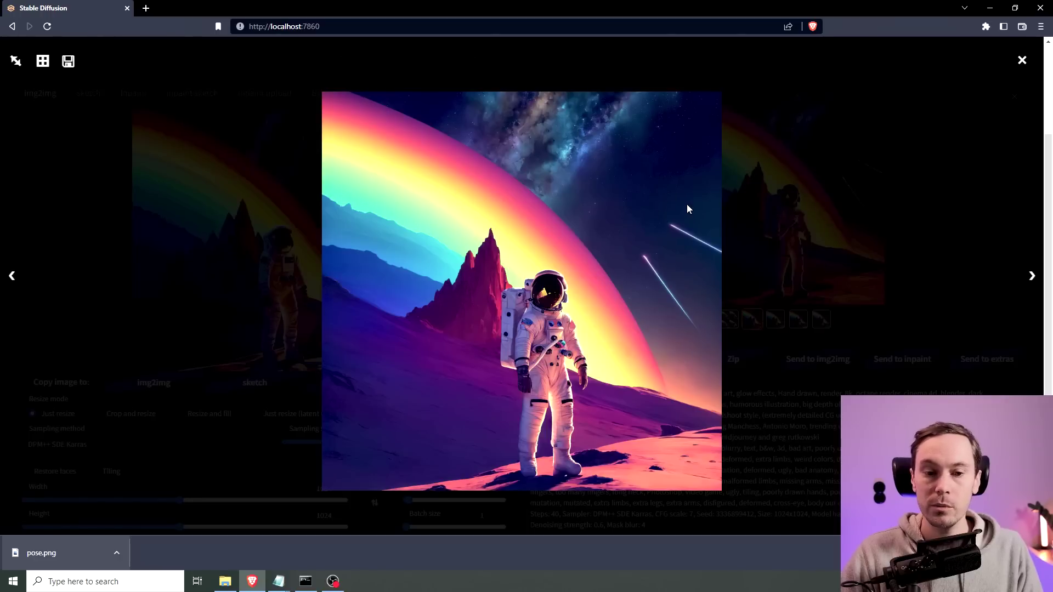
pyautogui.click(1022, 60)
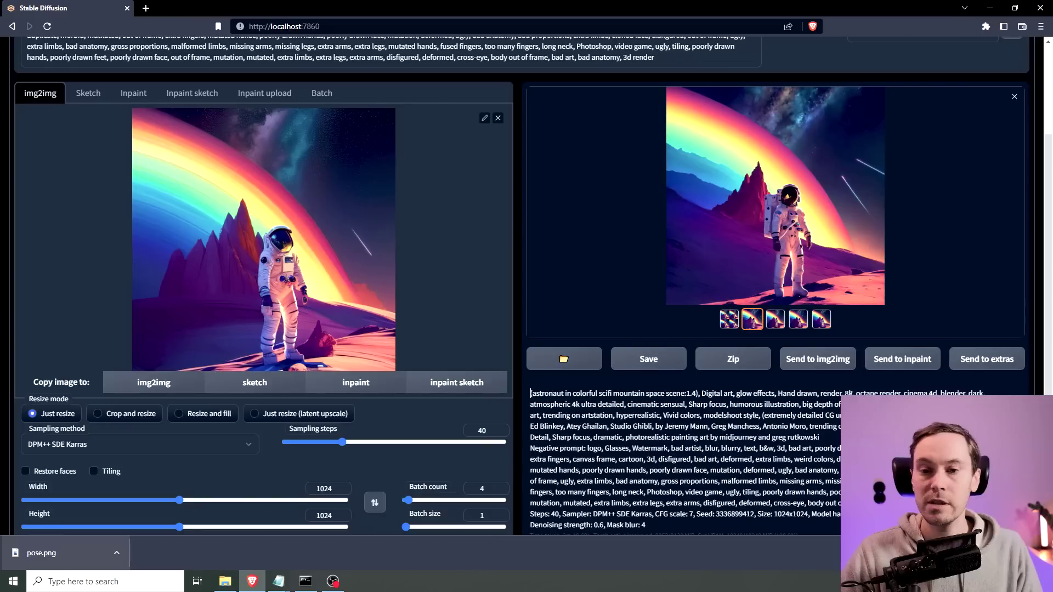
# Send the chosen image to inpaint, mask the helmet, and change the prompt to 'astronaut helmet'.
pyautogui.click(906, 360)
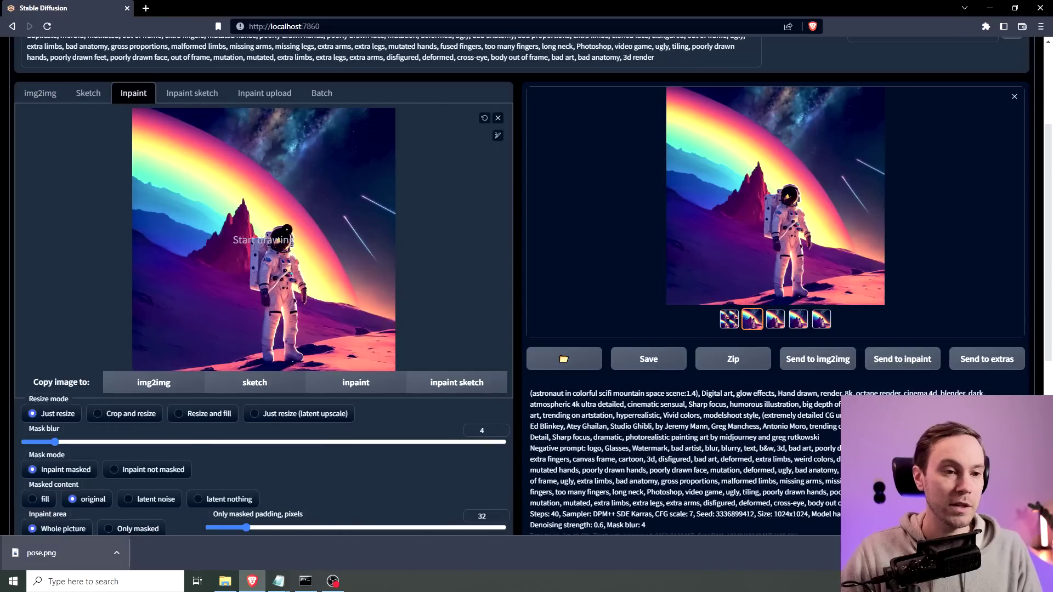
pyautogui.moveTo(287, 229); pyautogui.dragTo(291, 241)
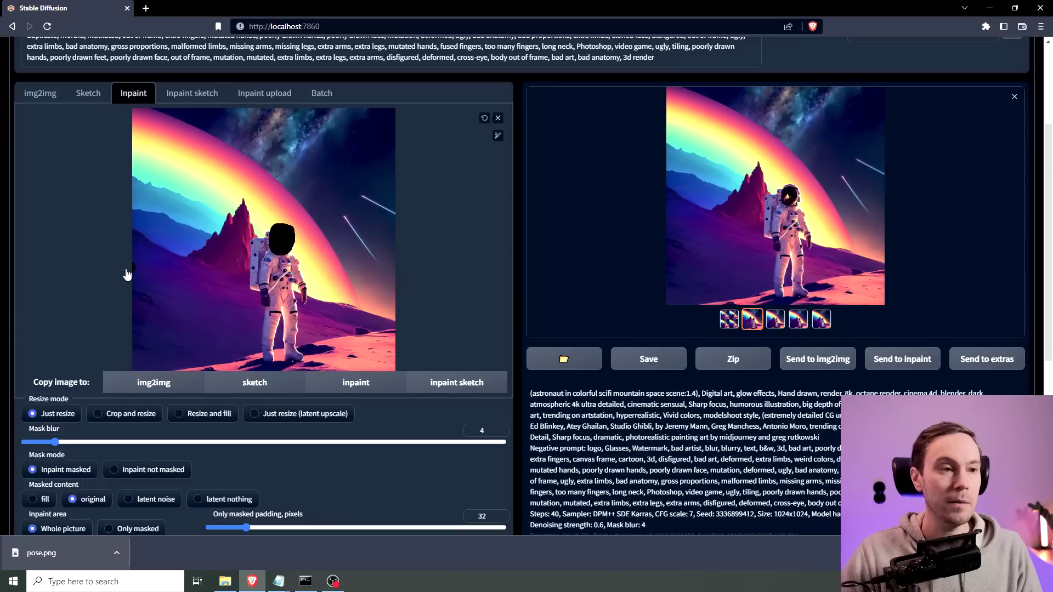
pyautogui.scroll(2, 86, 190)
pyautogui.moveTo(62, 122); pyautogui.dragTo(181, 123)
pyautogui.write('helmet')
# Set inpaint area to Only masked, batch count 2, and denoising strength 0.7.
pyautogui.scroll(-2, 511, 327)
pyautogui.scroll(-5, 511, 327)
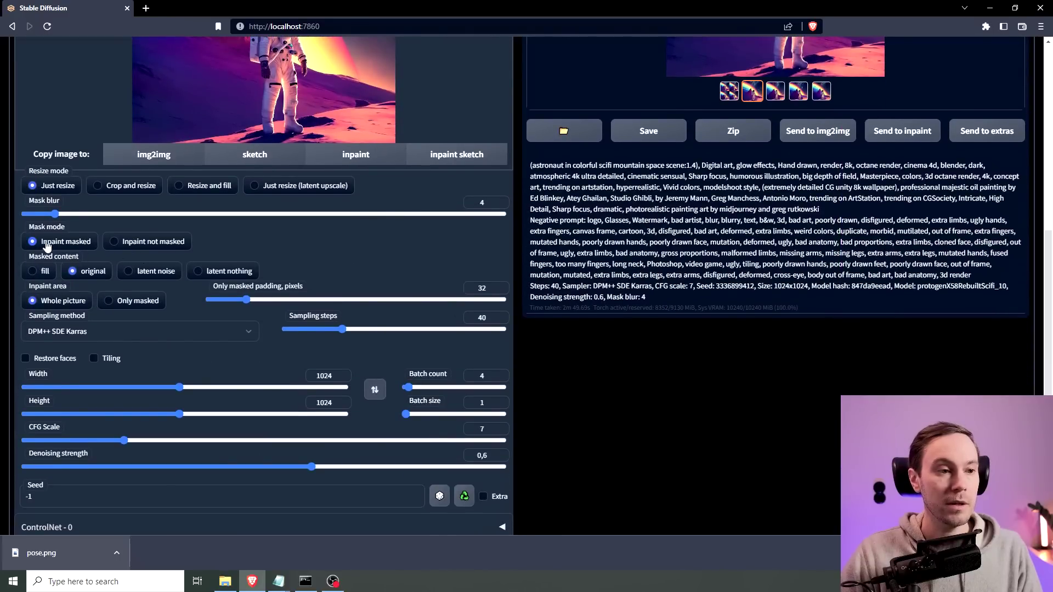
pyautogui.click(109, 302)
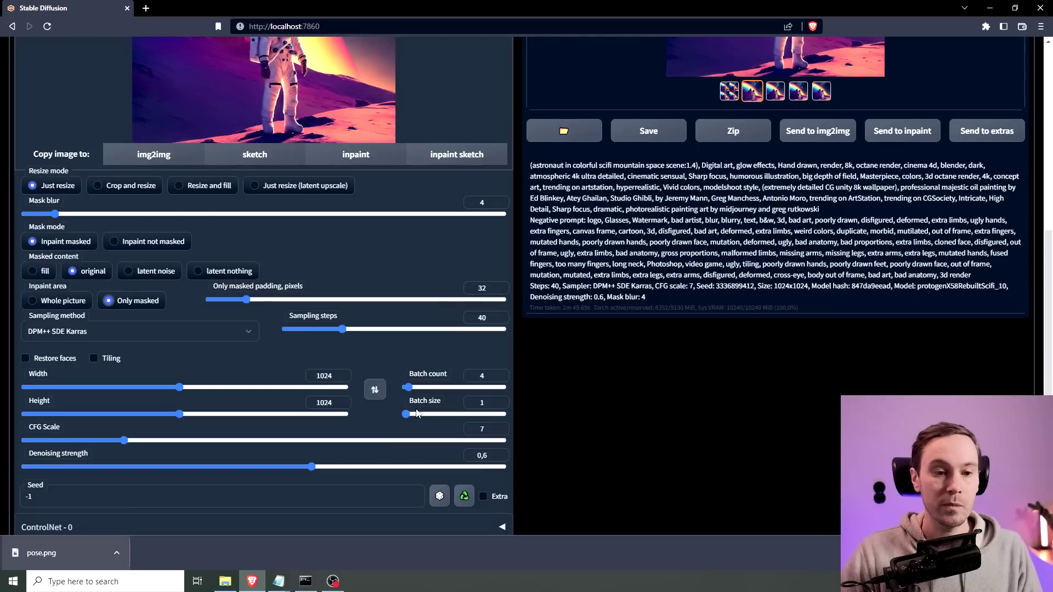
pyautogui.click(405, 389)
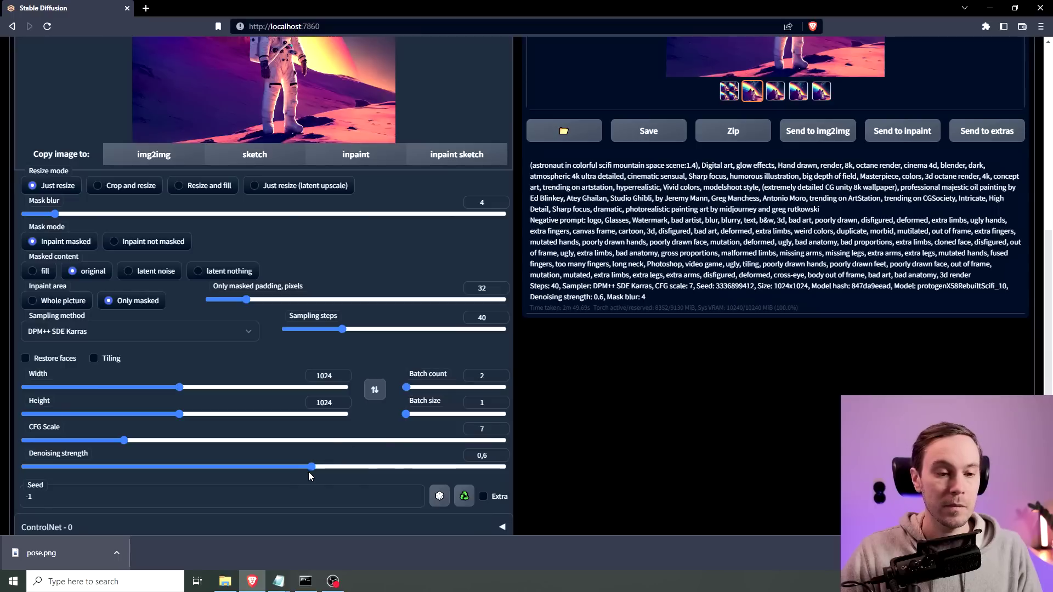
pyautogui.moveTo(312, 467); pyautogui.dragTo(331, 467)
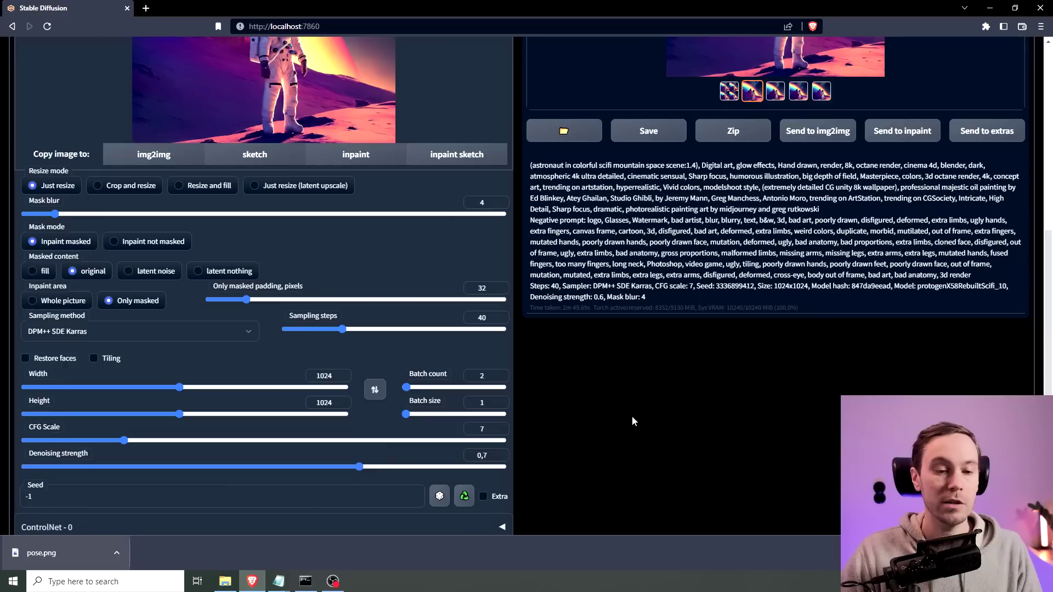
pyautogui.scroll(5, 687, 413)
pyautogui.scroll(2, 688, 413)
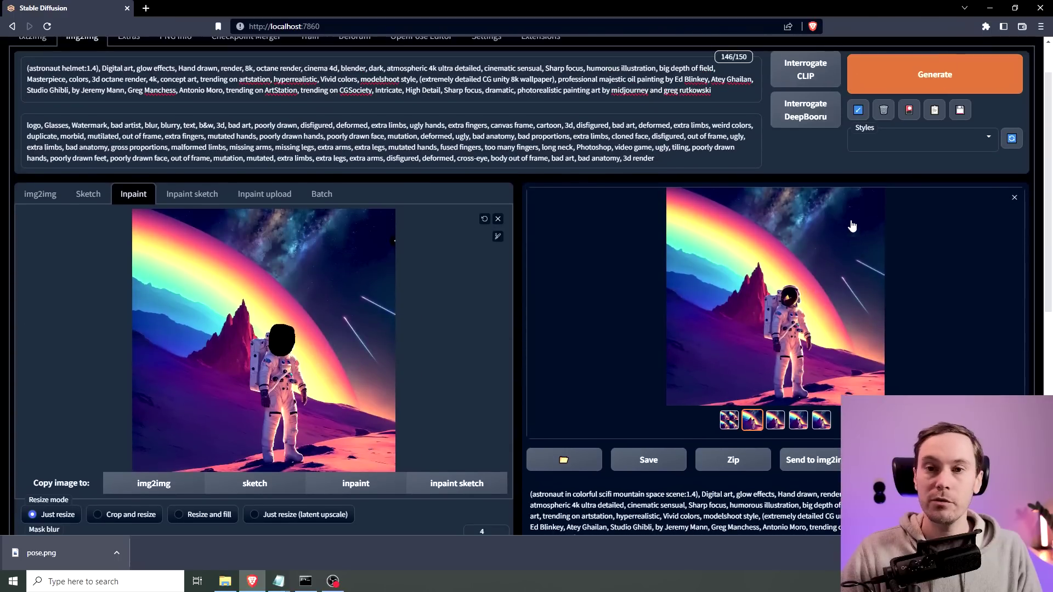
# Generate the inpainted helmet versions and review one enlarged before closing it.
pyautogui.click(913, 74)
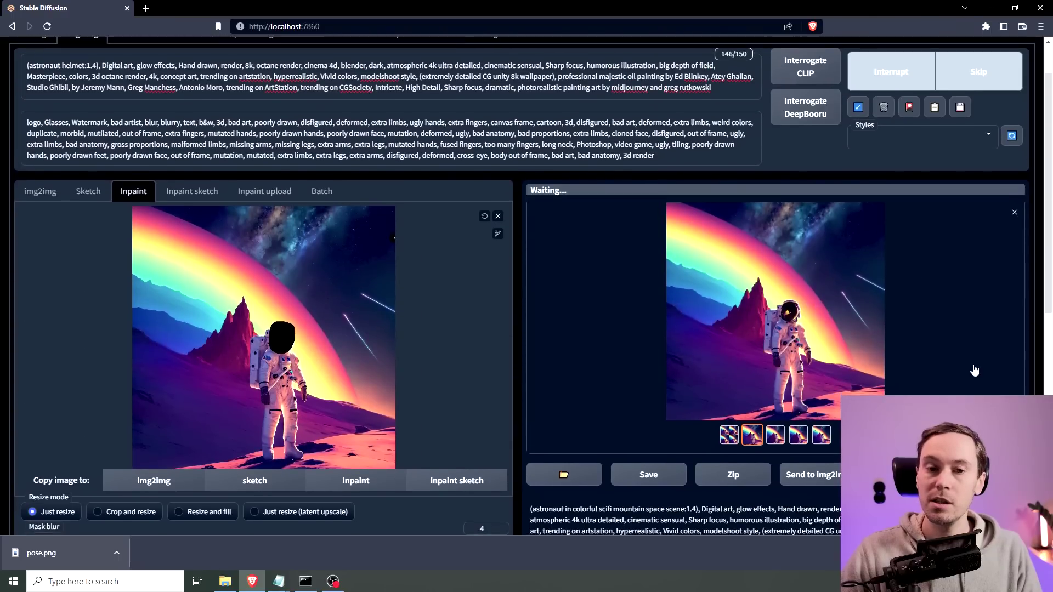
pyautogui.scroll(-1, 972, 370)
pyautogui.scroll(-1, 970, 369)
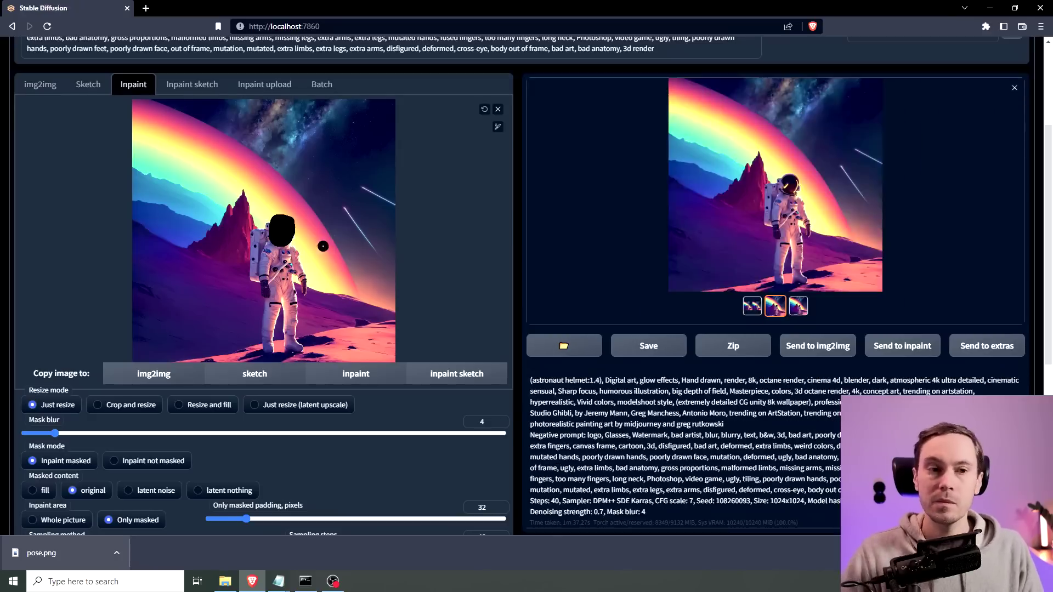
pyautogui.scroll(3, 775, 462)
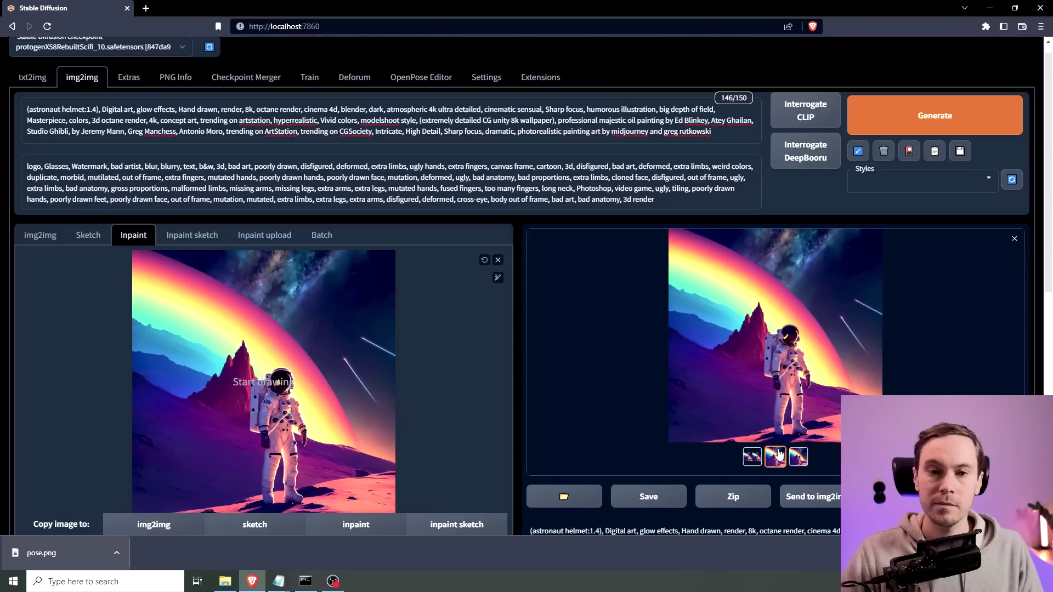
pyautogui.click(786, 396)
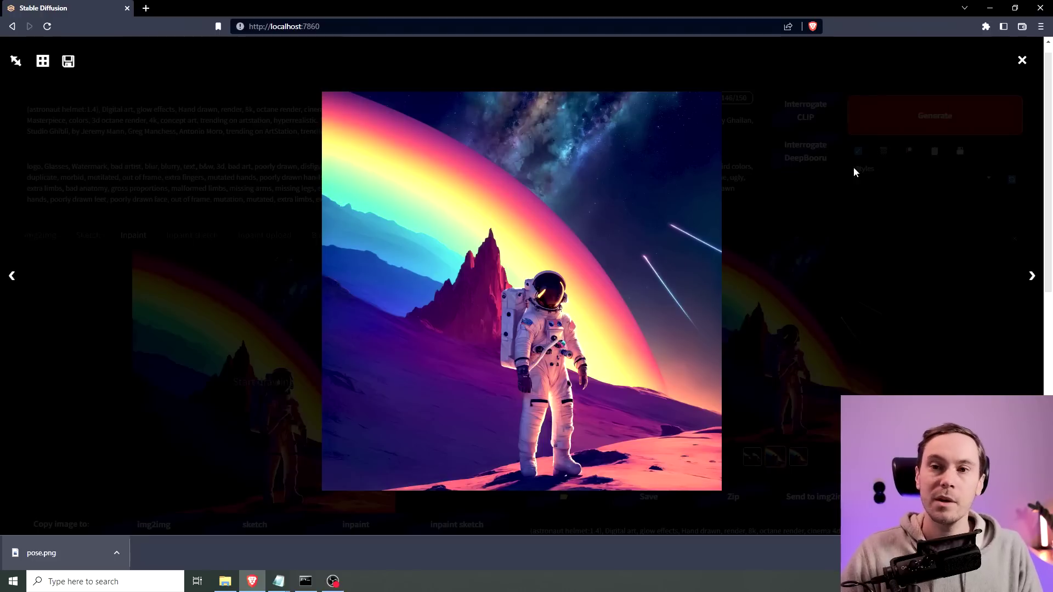
pyautogui.click(1022, 59)
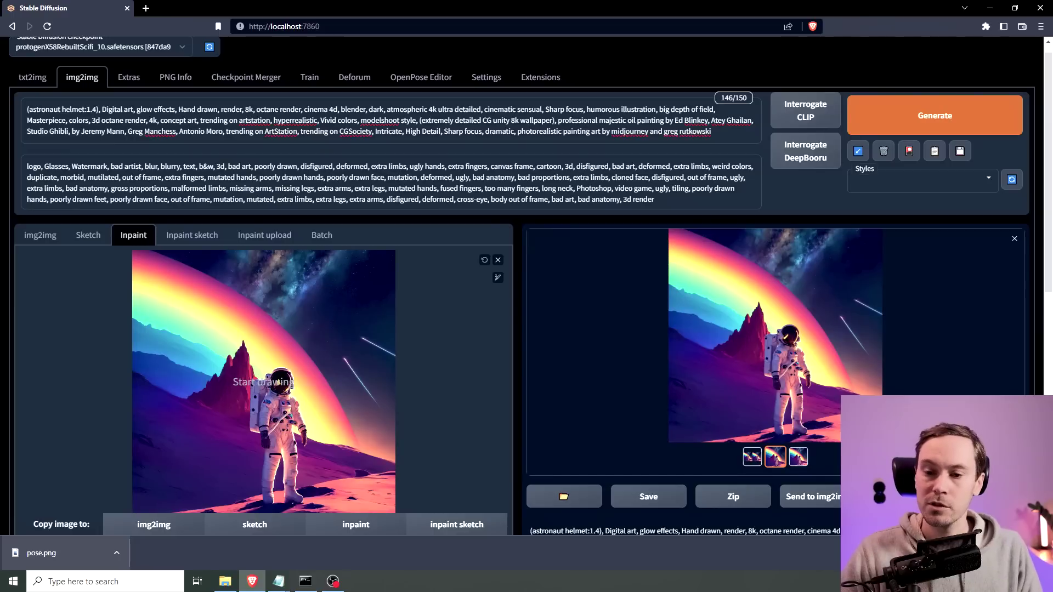
# Upscale the inpainted astronaut 2x in Extras with Lanczos plus a little SwinIR_4x blended in.
pyautogui.click(986, 496)
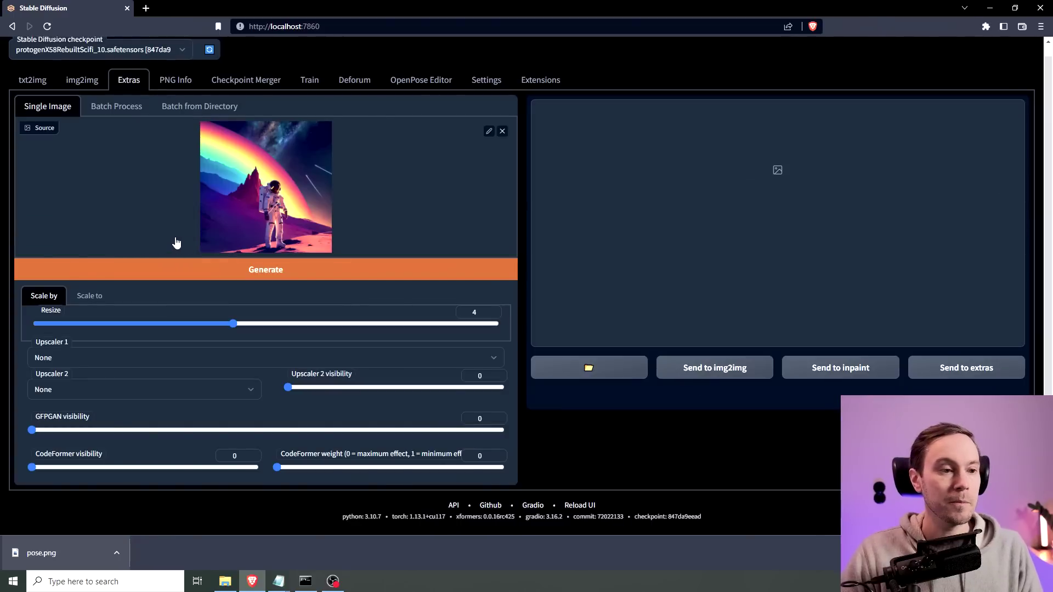
pyautogui.moveTo(233, 324); pyautogui.dragTo(104, 327)
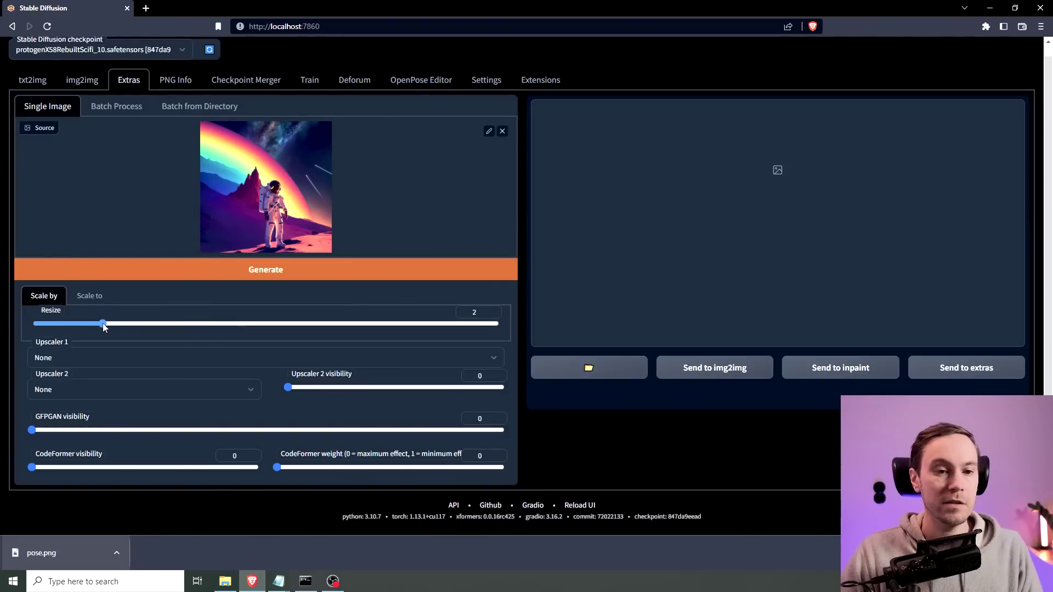
pyautogui.click(67, 361)
pyautogui.click(64, 384)
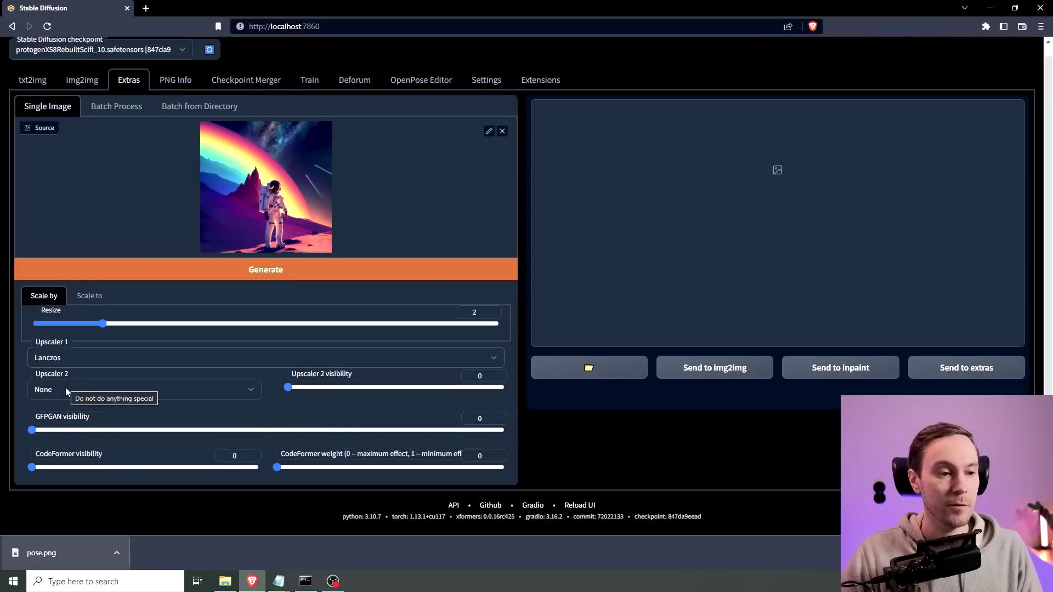
pyautogui.click(65, 388)
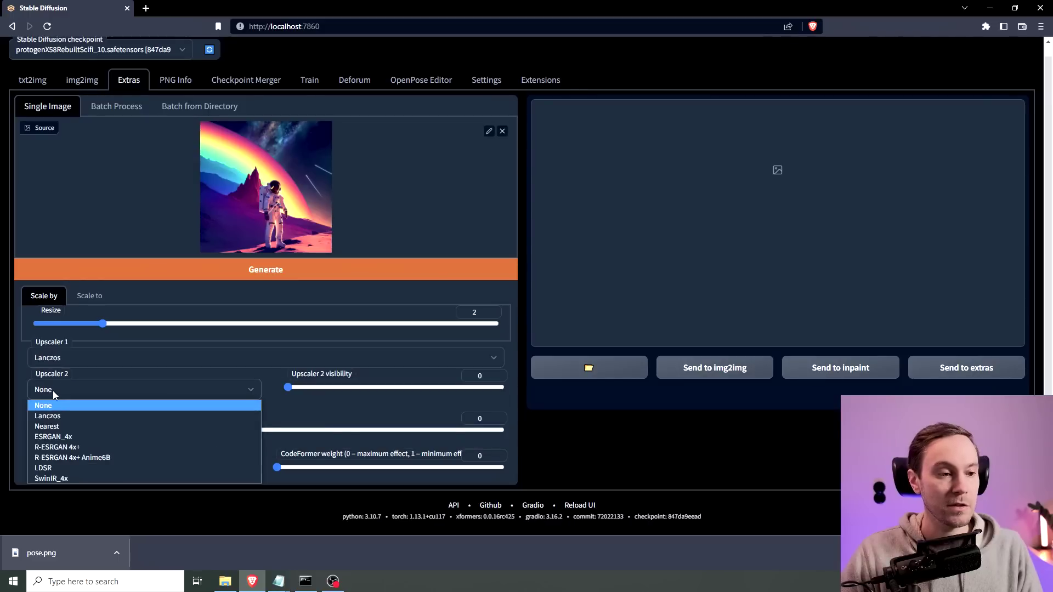
pyautogui.click(73, 478)
pyautogui.moveTo(288, 388); pyautogui.dragTo(311, 387)
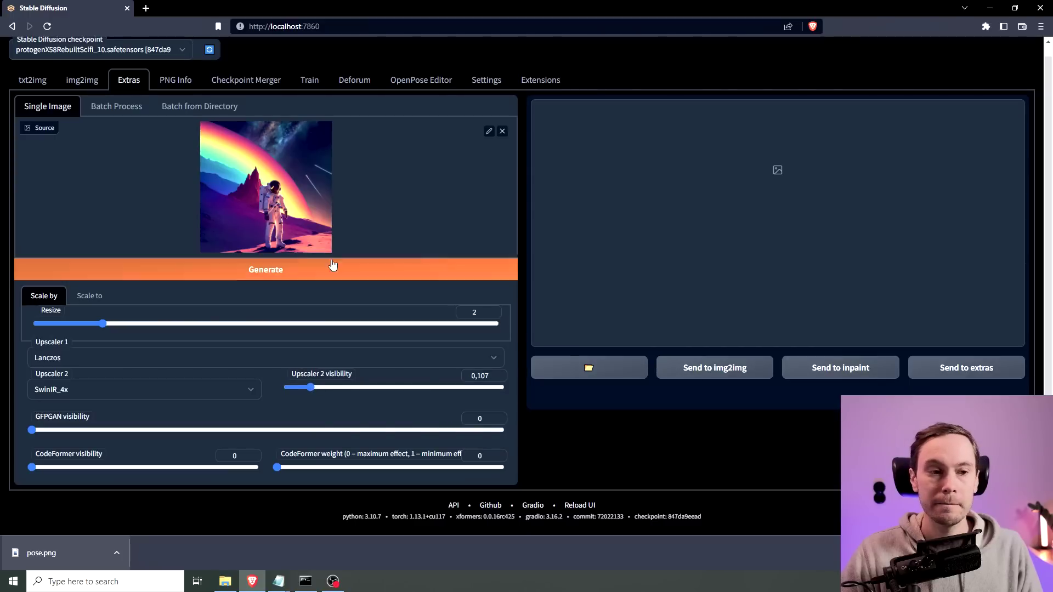
pyautogui.click(306, 275)
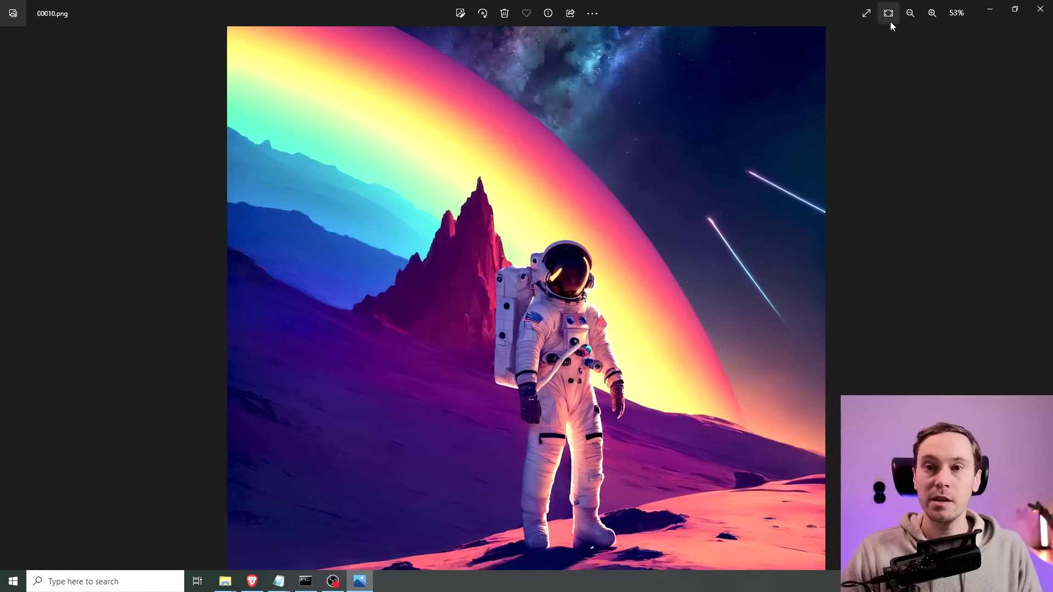
# Zoom Photos to 100% and pan onto the astronaut's helmet and suit.
pyautogui.click(932, 13)
pyautogui.click(932, 13)
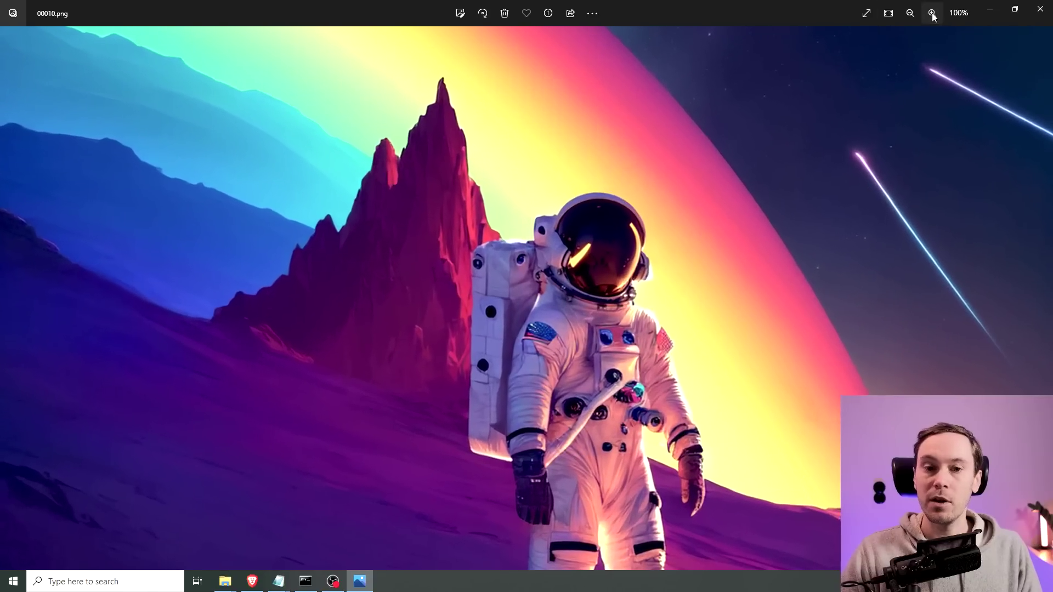
pyautogui.moveTo(721, 334); pyautogui.dragTo(580, 238)
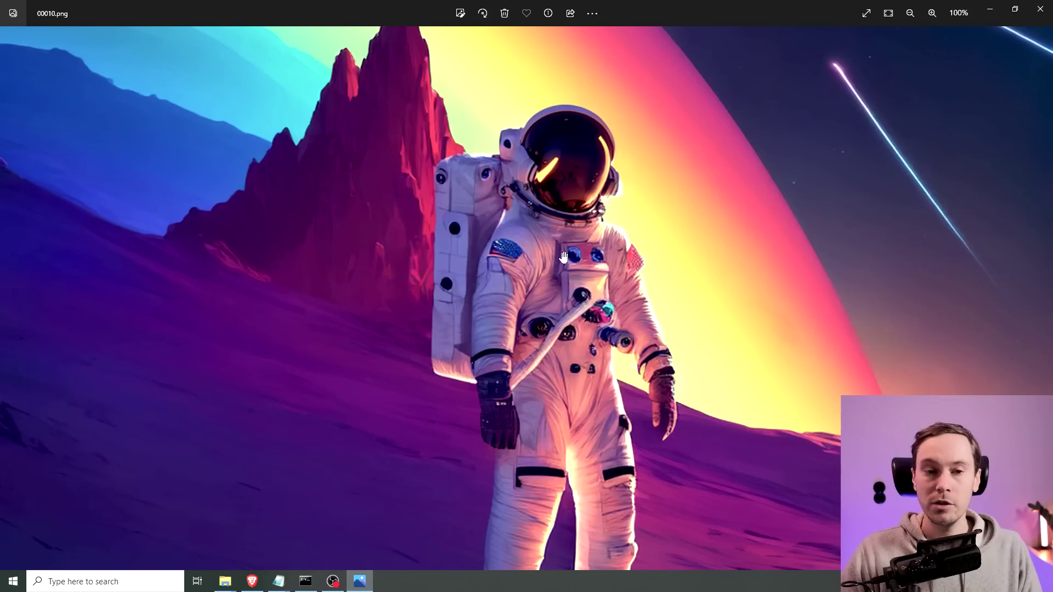